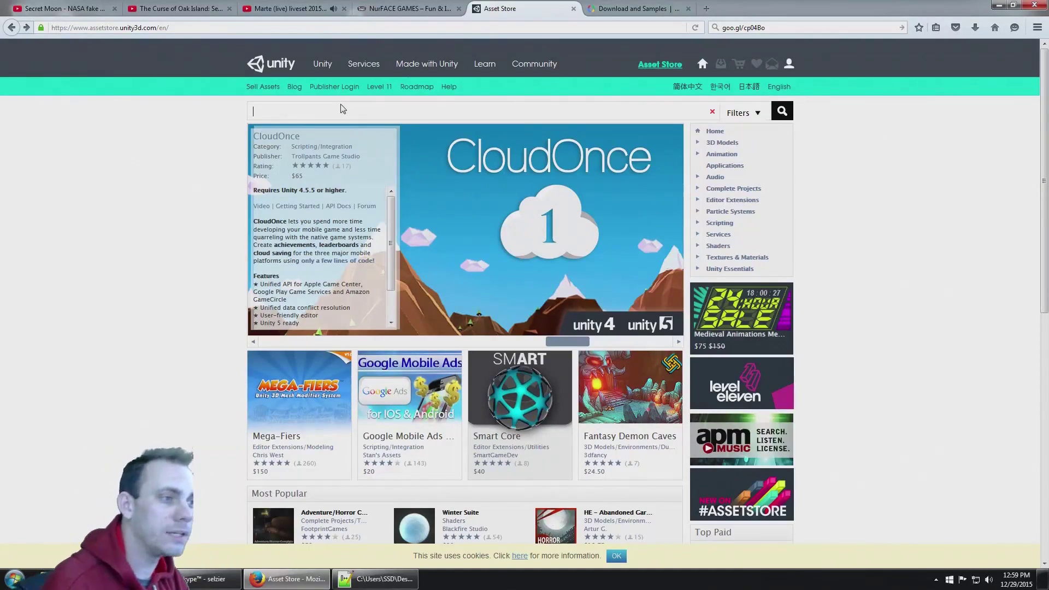
# Search the Asset Store for 'vr samples' and open the free VR Samples package page
pyautogui.write('vr samples')
pyautogui.press('Return')
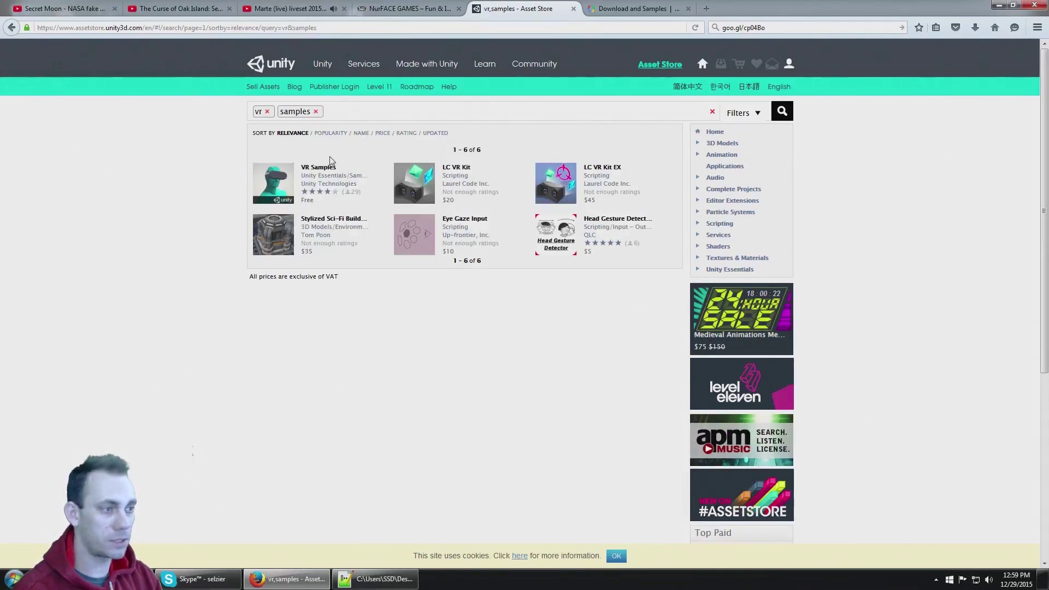
pyautogui.click(327, 171)
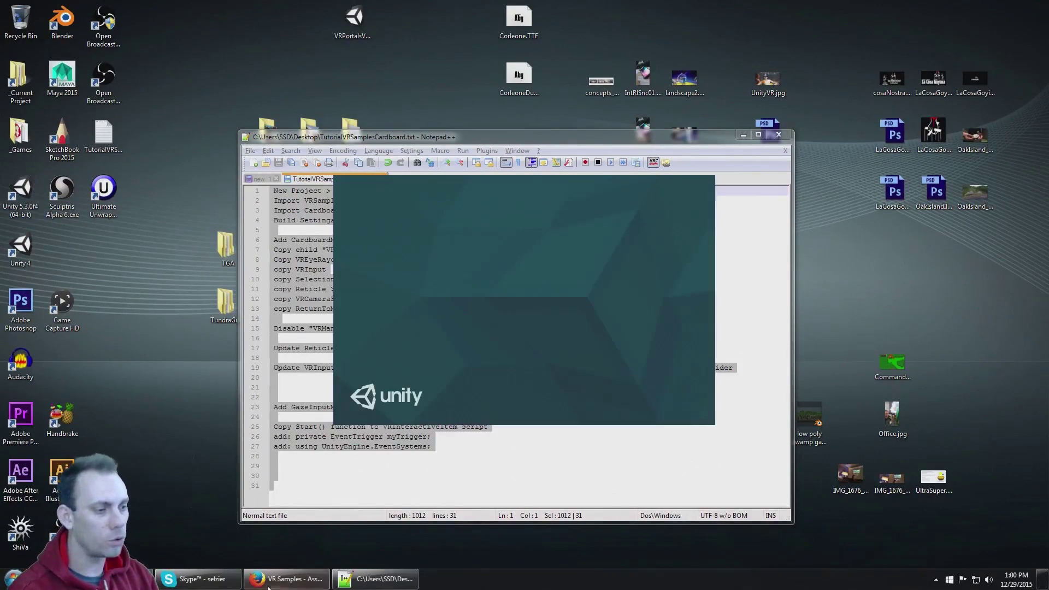
# Open the Cardboard Unity SDK Download and Samples page and highlight the demo download line
pyautogui.click(286, 578)
pyautogui.click(667, 8)
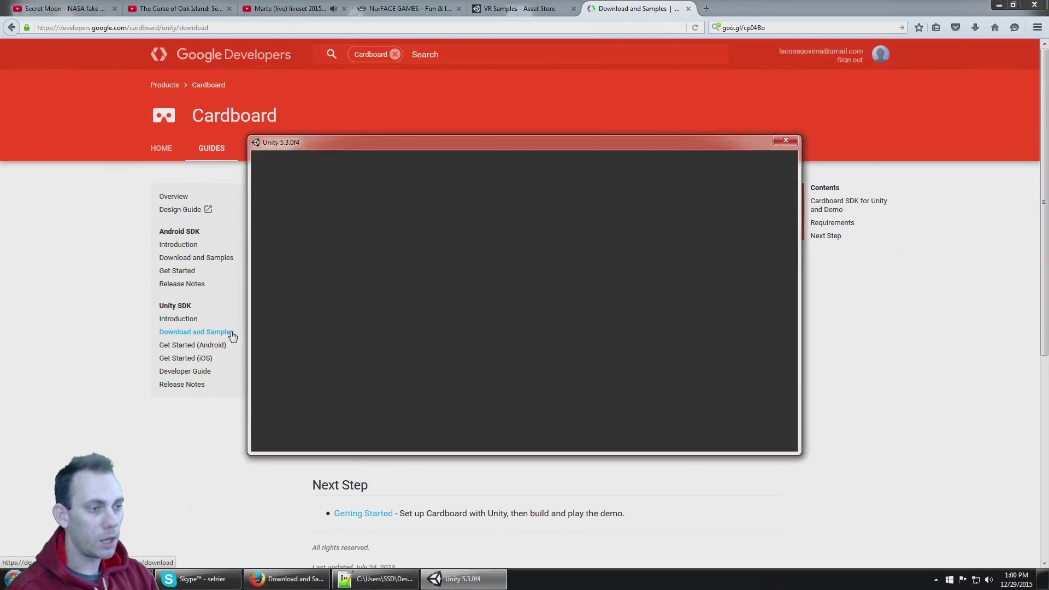
pyautogui.click(65, 322)
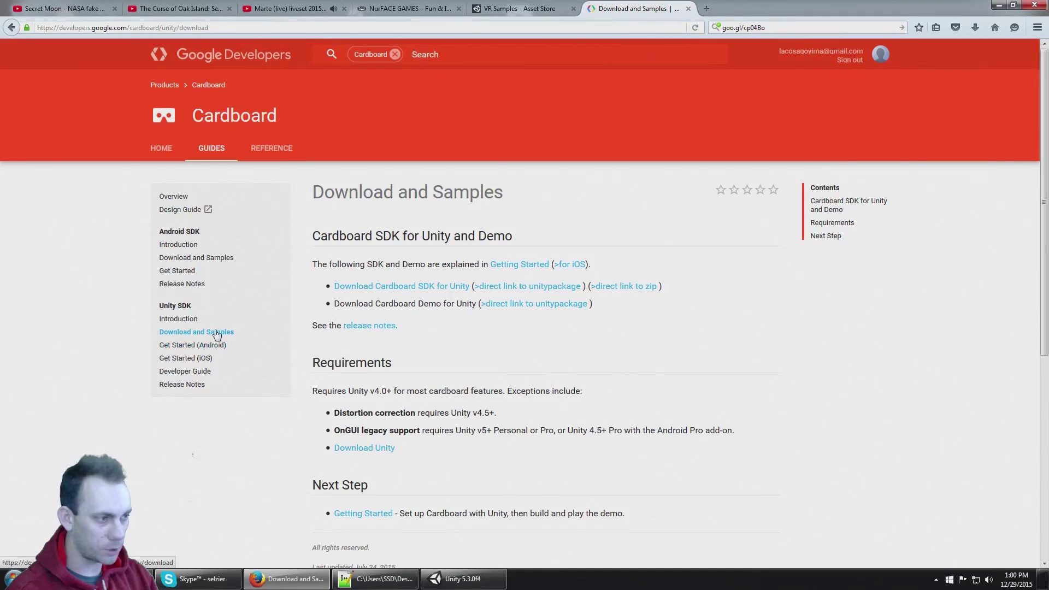
pyautogui.click(217, 333)
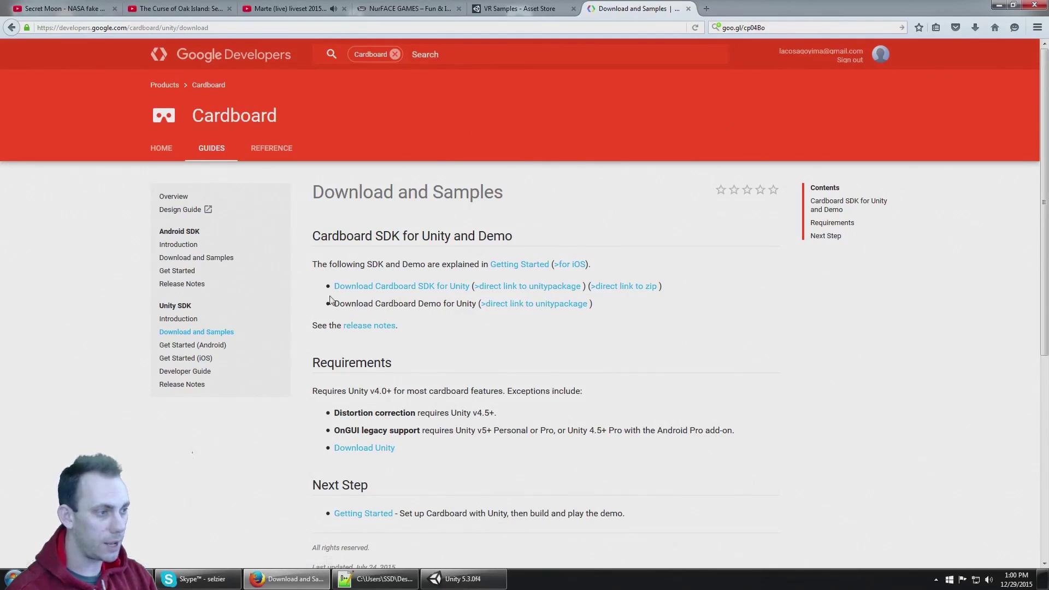
pyautogui.moveTo(333, 303); pyautogui.dragTo(477, 317)
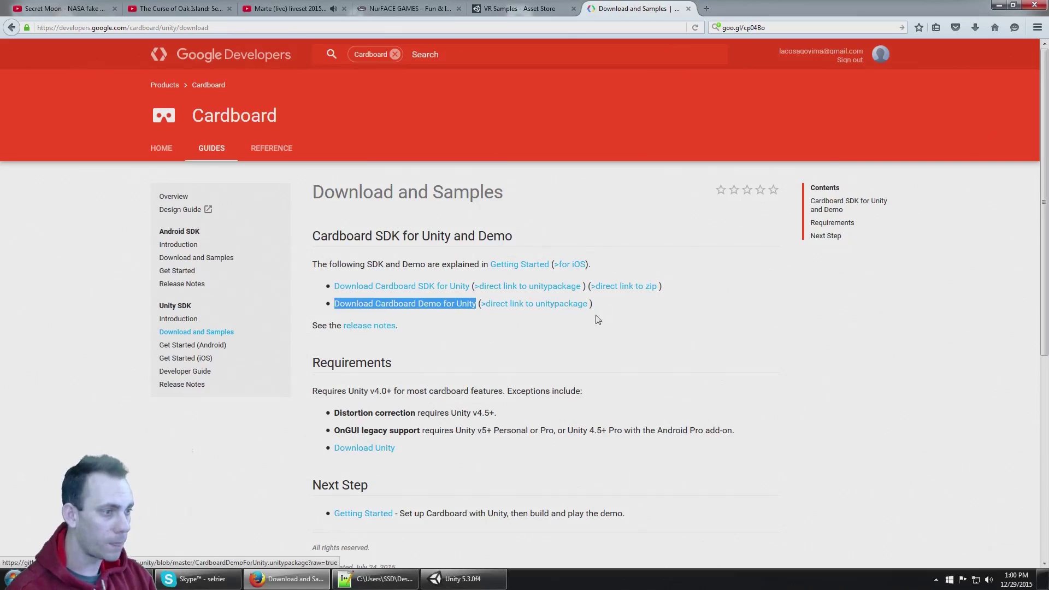
# Review the Cardboard SDK release notes at v0.5.2, then bring the Unity project launcher forward
pyautogui.click(379, 327)
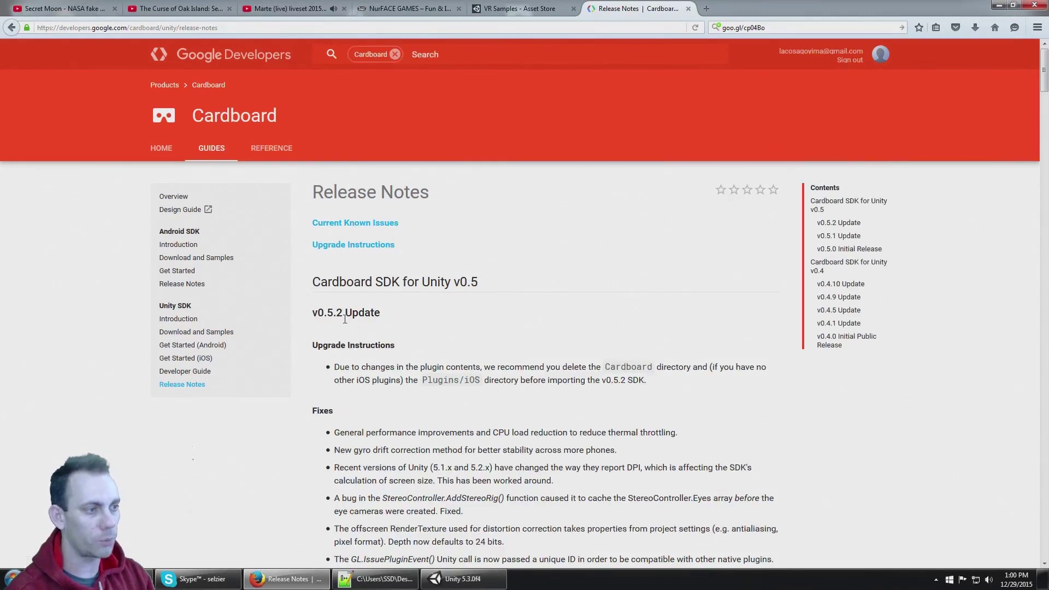
pyautogui.moveTo(314, 312); pyautogui.dragTo(402, 321)
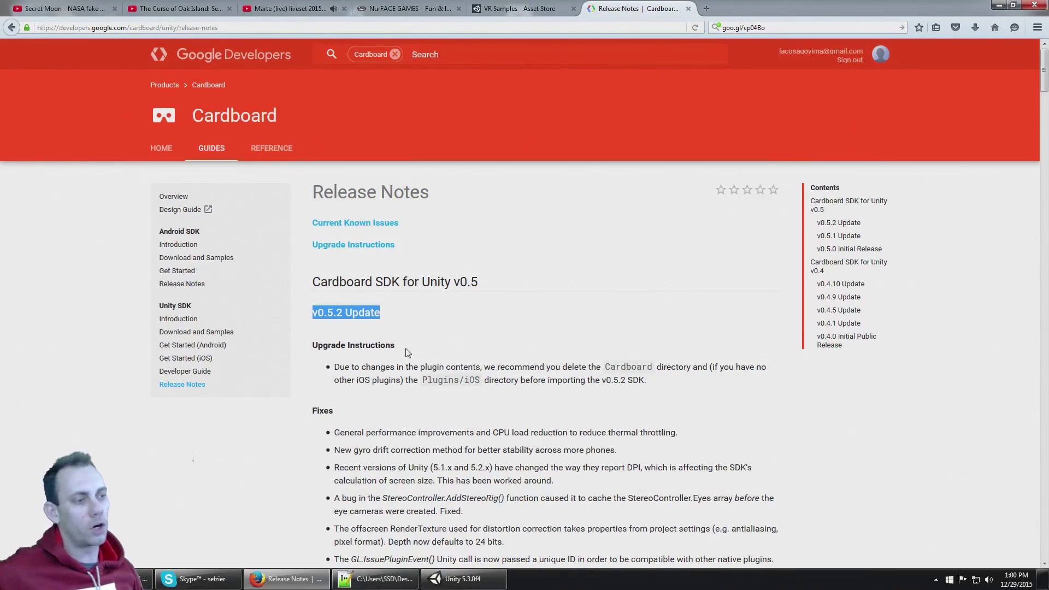
pyautogui.click(543, 9)
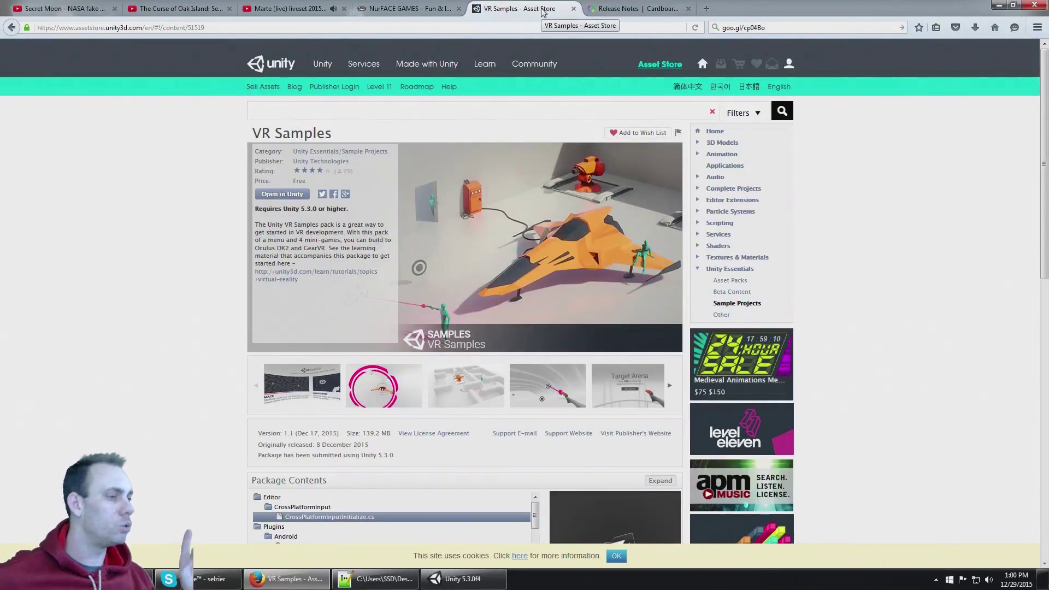
pyautogui.click(612, 9)
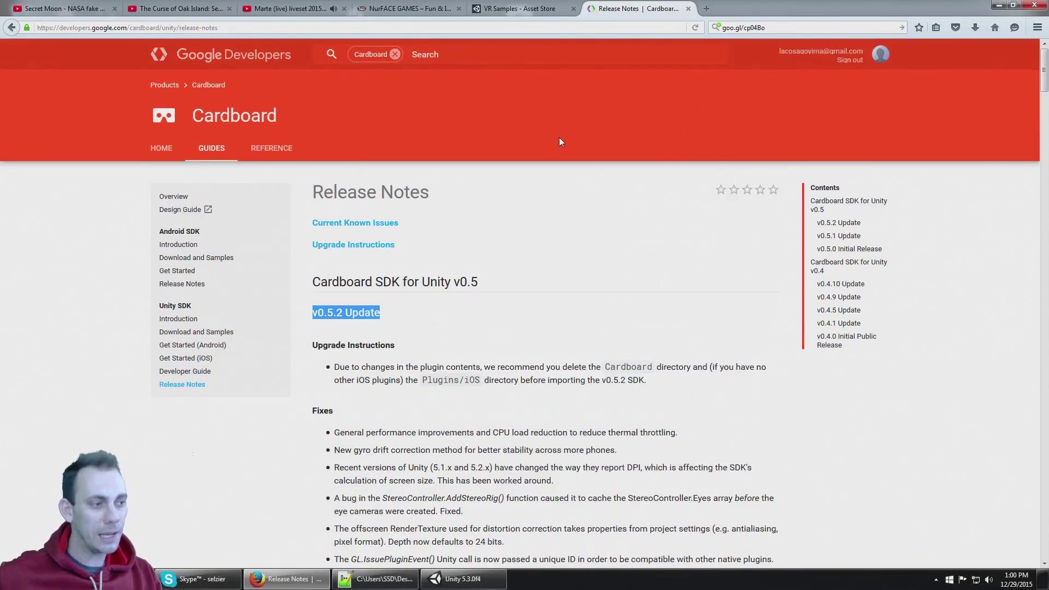
pyautogui.click(519, 8)
pyautogui.click(463, 579)
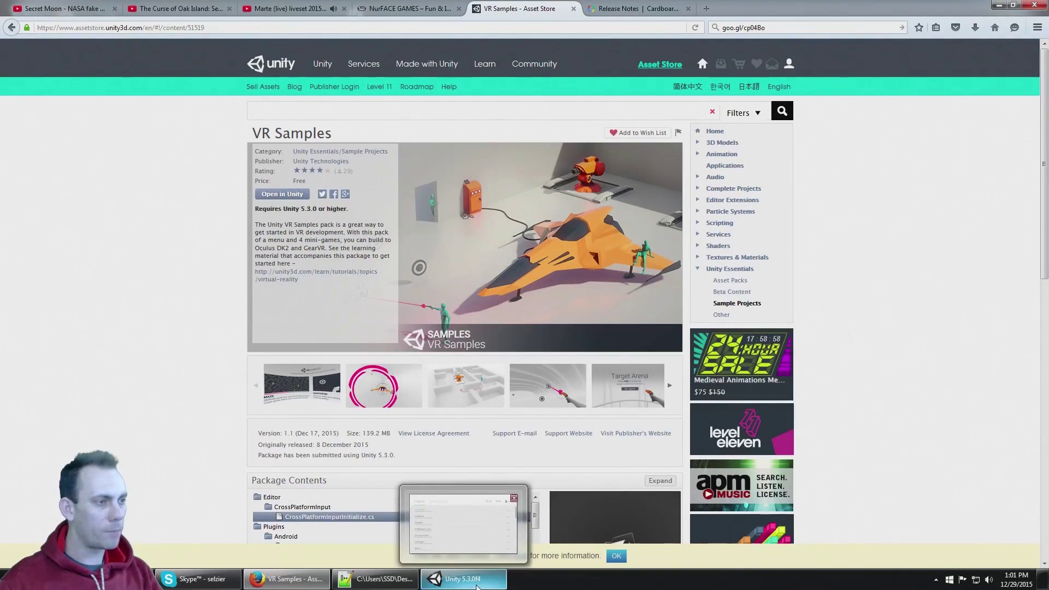
# Create a new Unity project named VRTest
pyautogui.click(661, 187)
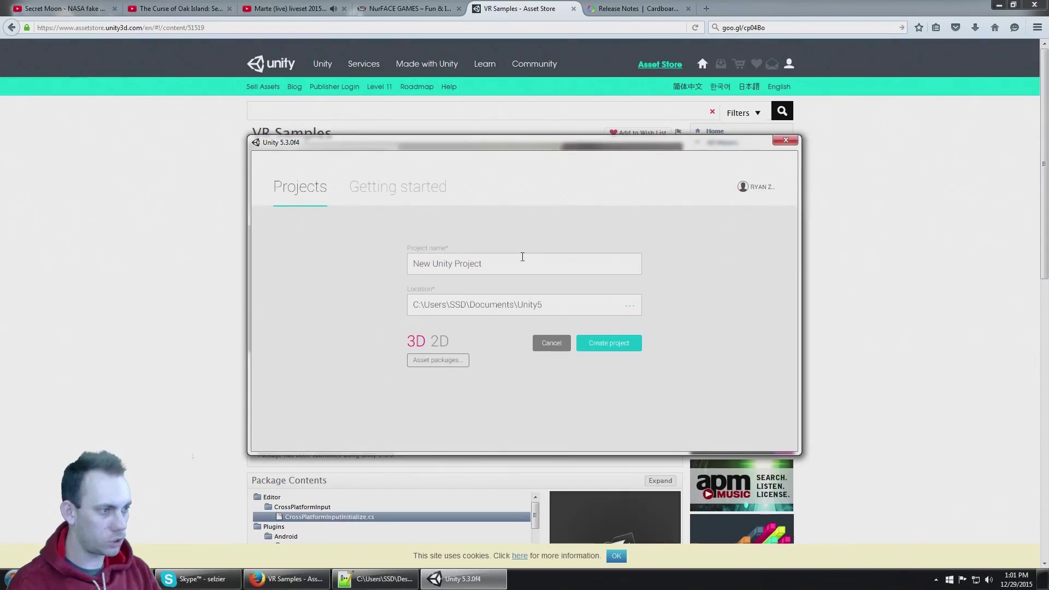
pyautogui.click(522, 258)
pyautogui.write('VRTest')
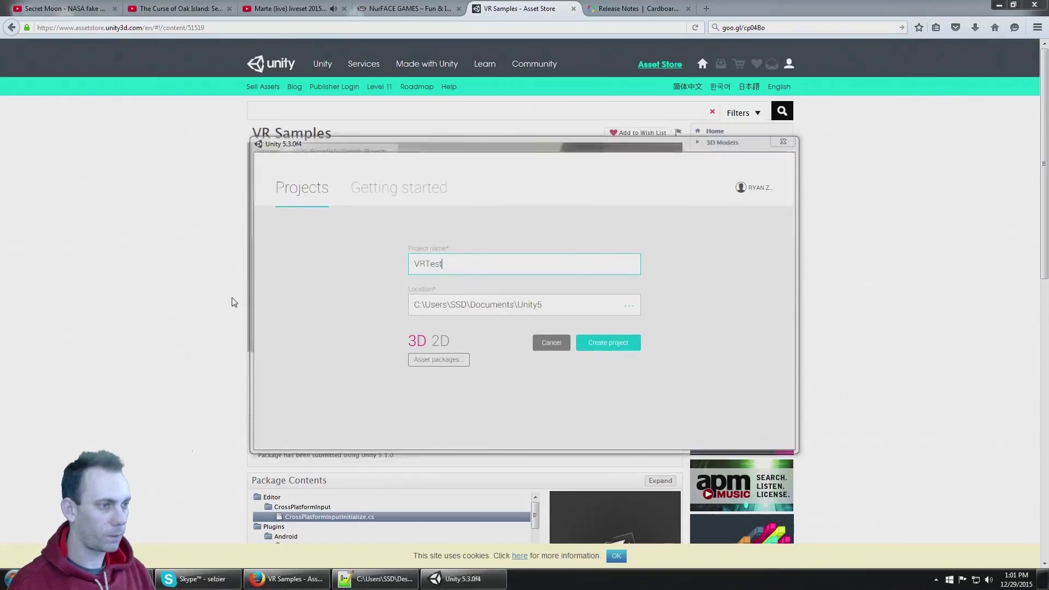
pyautogui.press('Return')
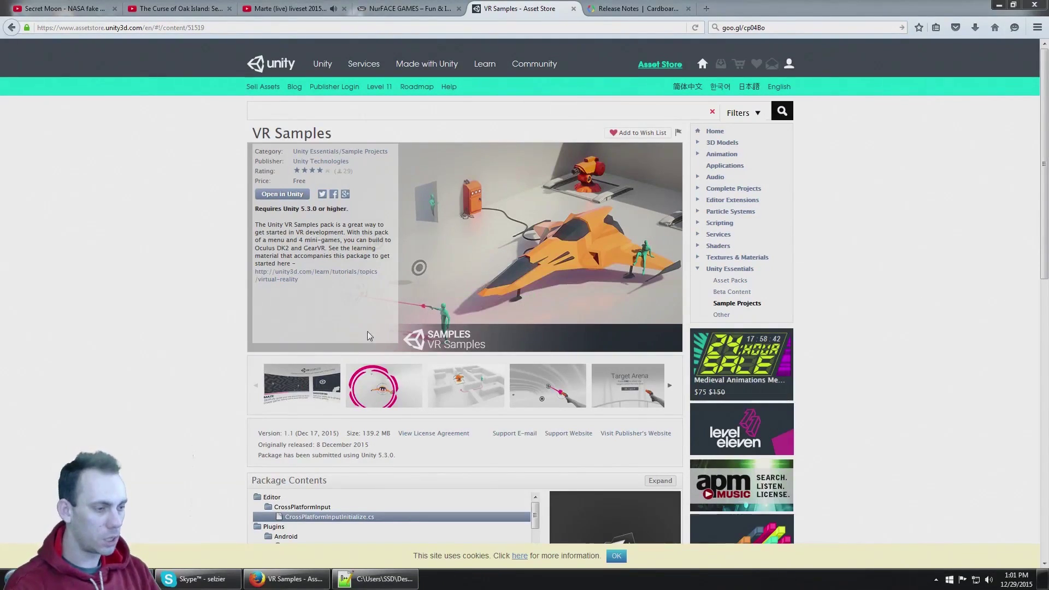
# Switch the build platform to Android with ETC2 (GLES 3.0) texture compression
pyautogui.click(9, 17)
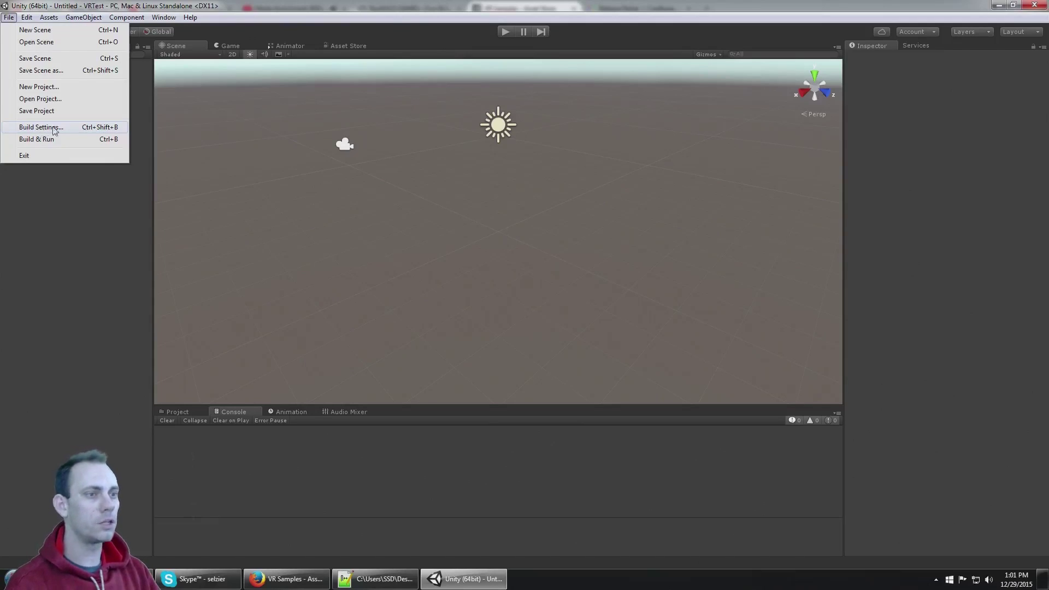
pyautogui.click(52, 128)
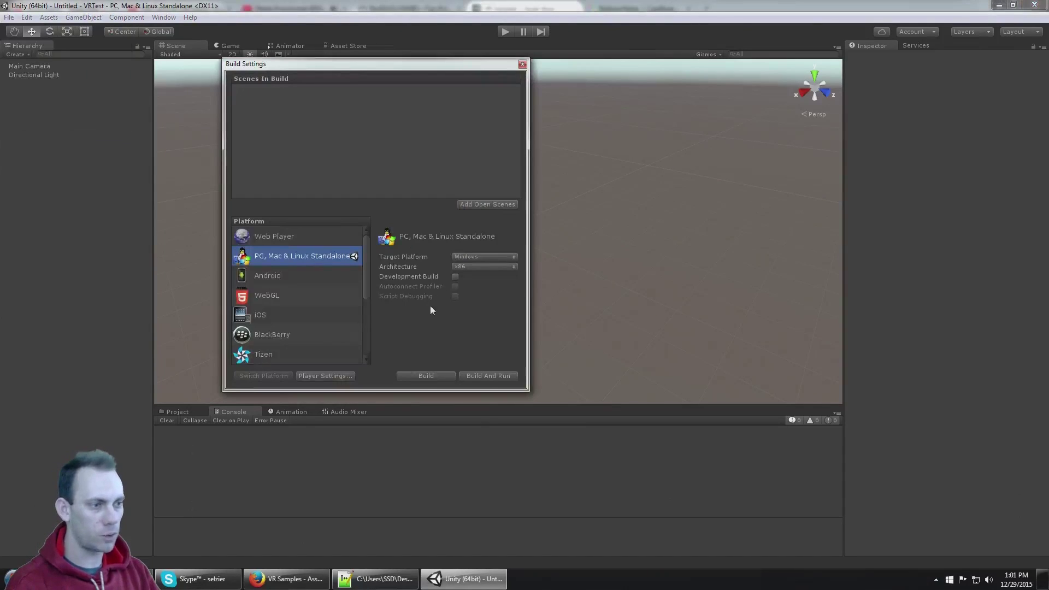
pyautogui.click(299, 276)
pyautogui.click(277, 373)
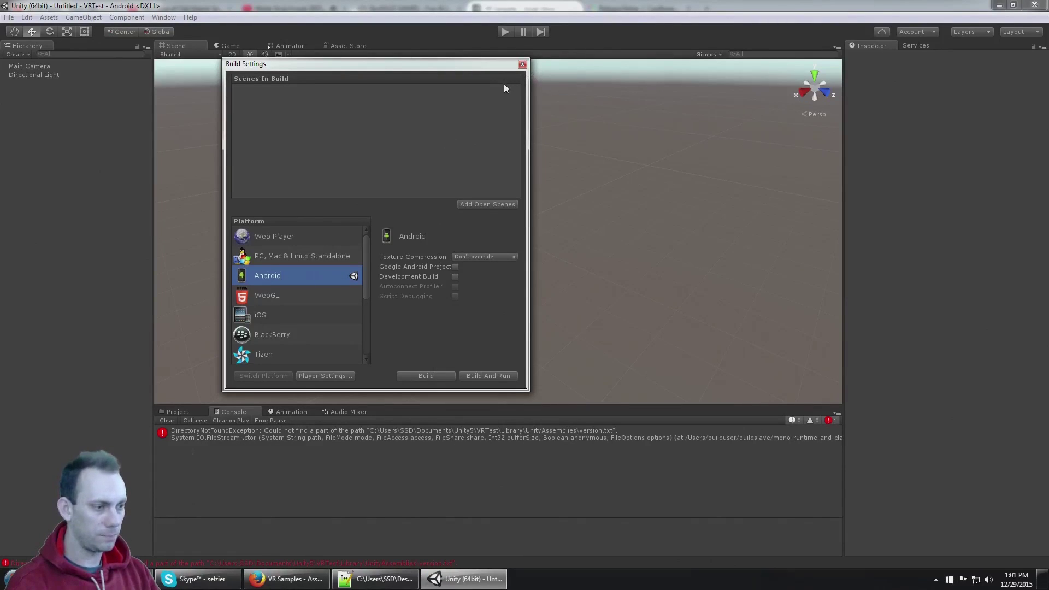
pyautogui.click(470, 256)
pyautogui.click(492, 328)
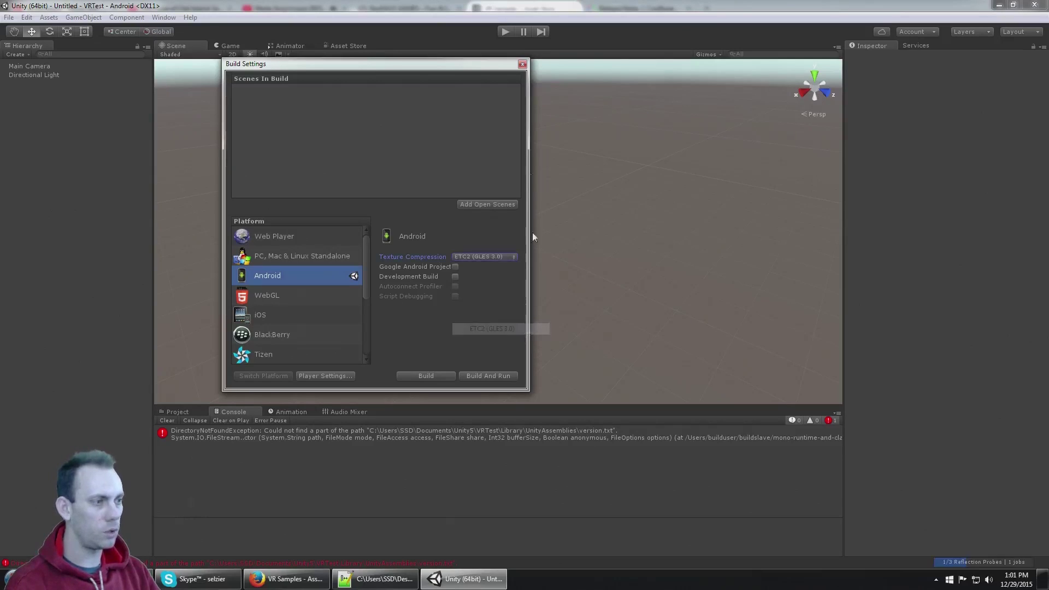
pyautogui.click(522, 64)
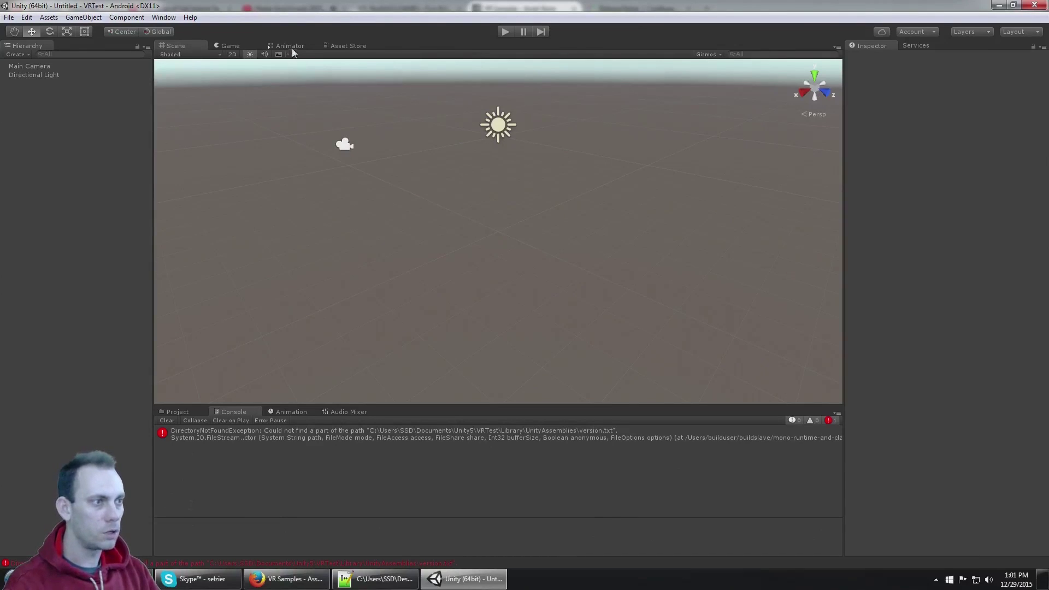
# Search 'vr samples' in Unity's built-in Asset Store and open the VR Samples page
pyautogui.click(343, 47)
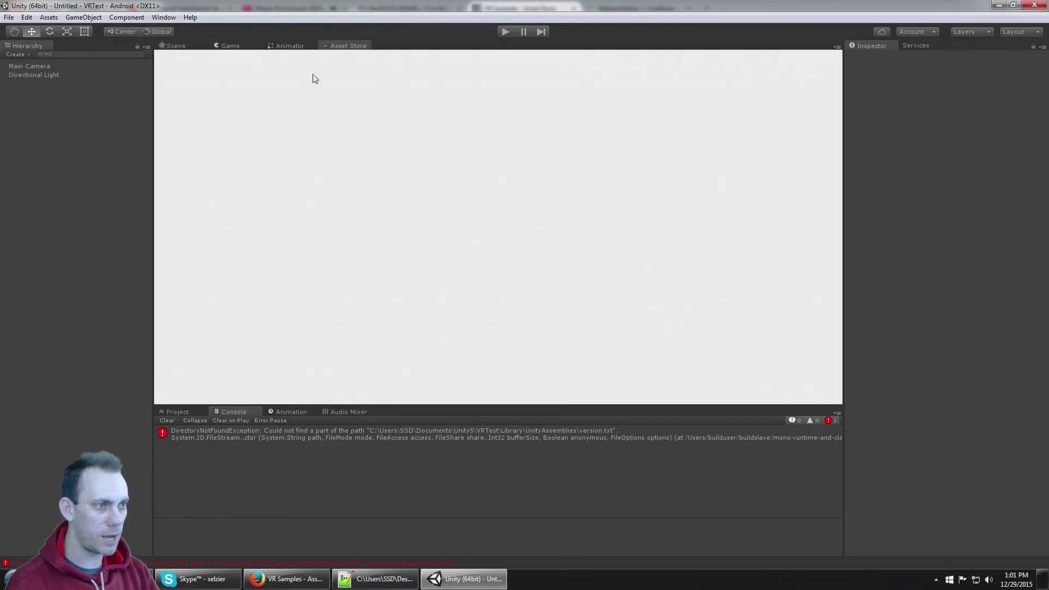
pyautogui.click(280, 82)
pyautogui.write('vr samples')
pyautogui.press('Return')
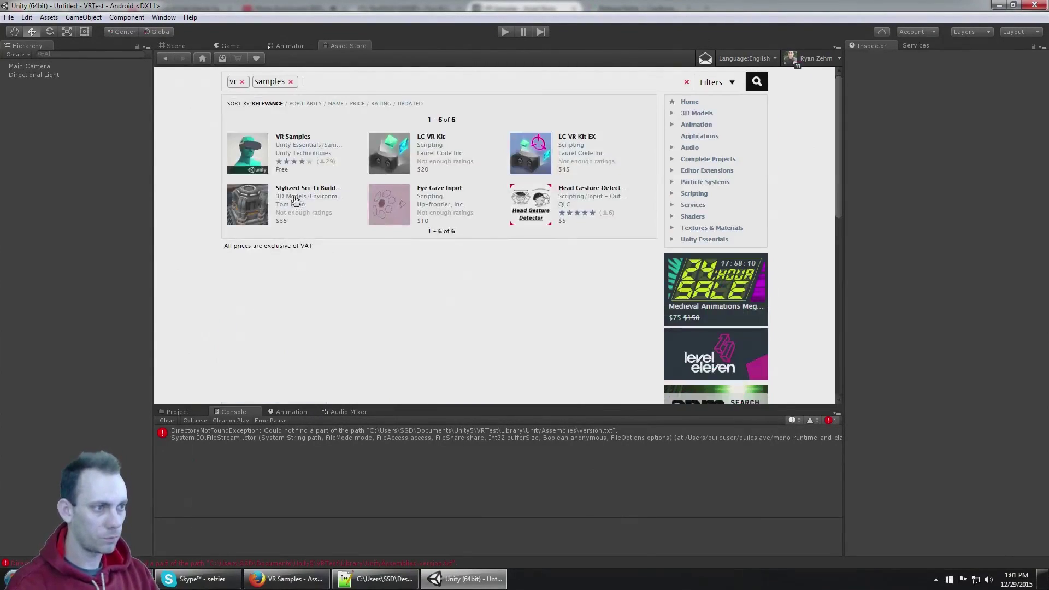
pyautogui.click(293, 138)
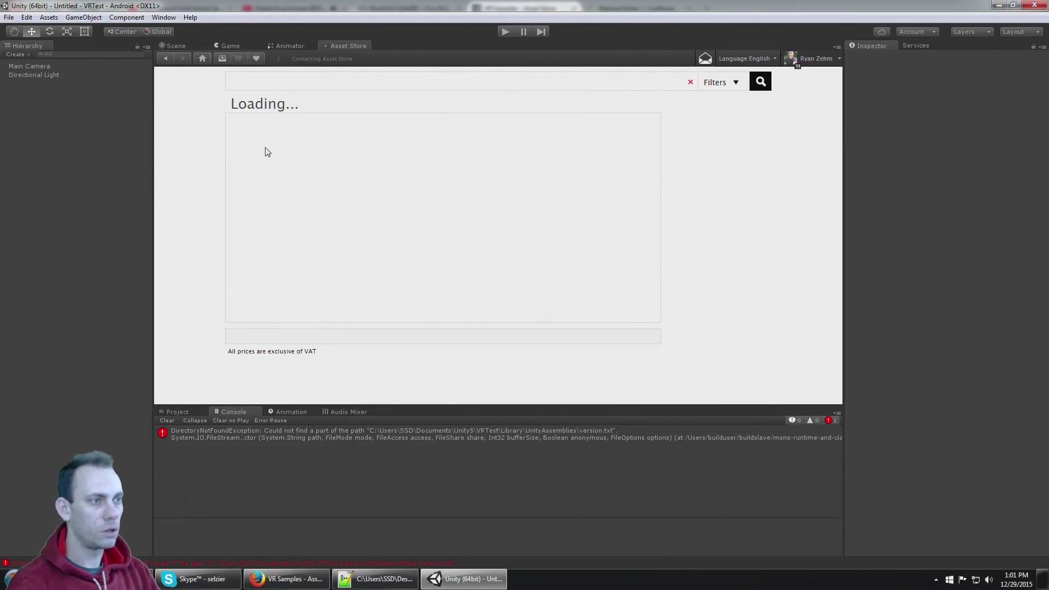
# Import the complete VR Samples project and clear the console
pyautogui.click(262, 164)
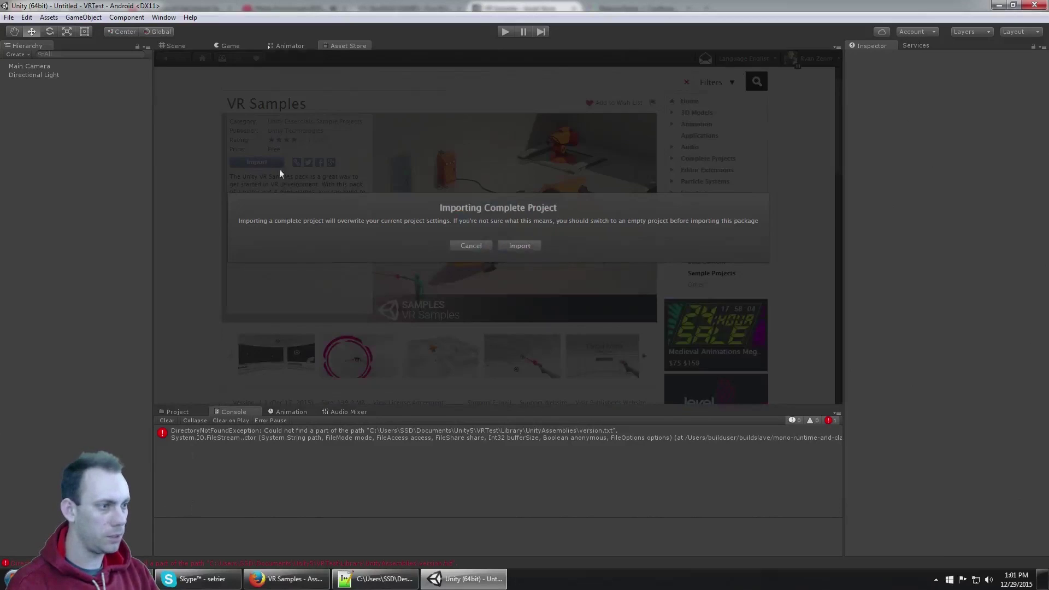
pyautogui.click(519, 246)
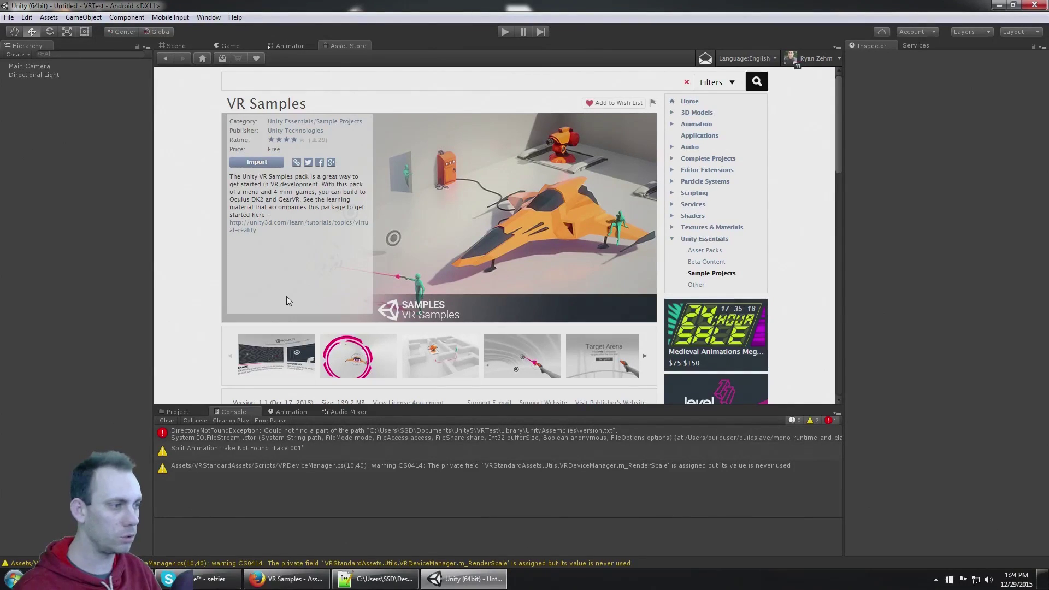
pyautogui.click(167, 421)
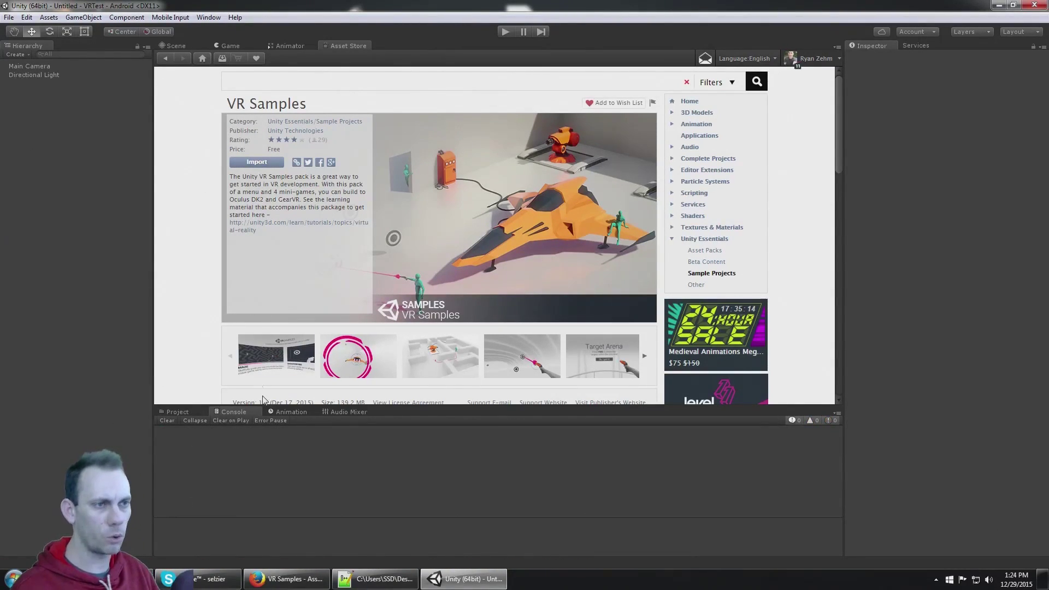
# Uncheck Virtual Reality Supported in the Android player settings, then return to the browser
pyautogui.click(9, 17)
pyautogui.click(55, 127)
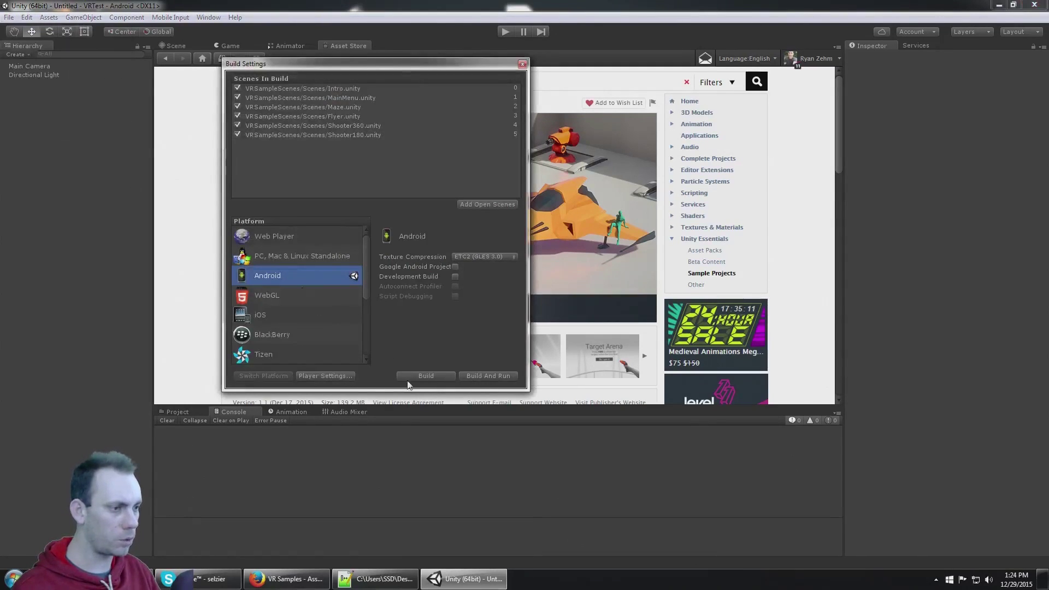
pyautogui.click(325, 376)
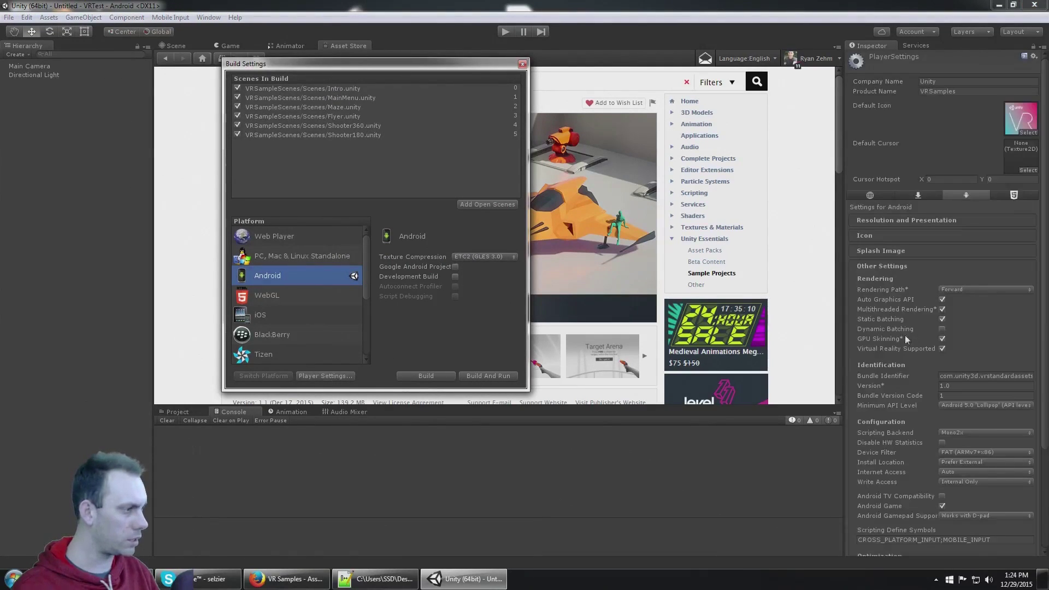
pyautogui.click(942, 349)
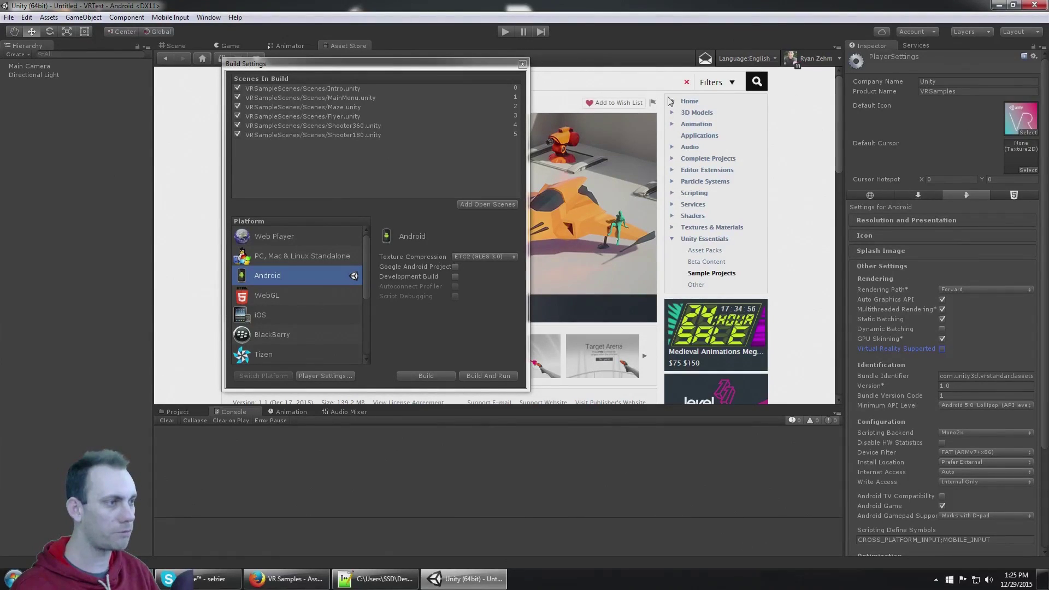
pyautogui.click(522, 64)
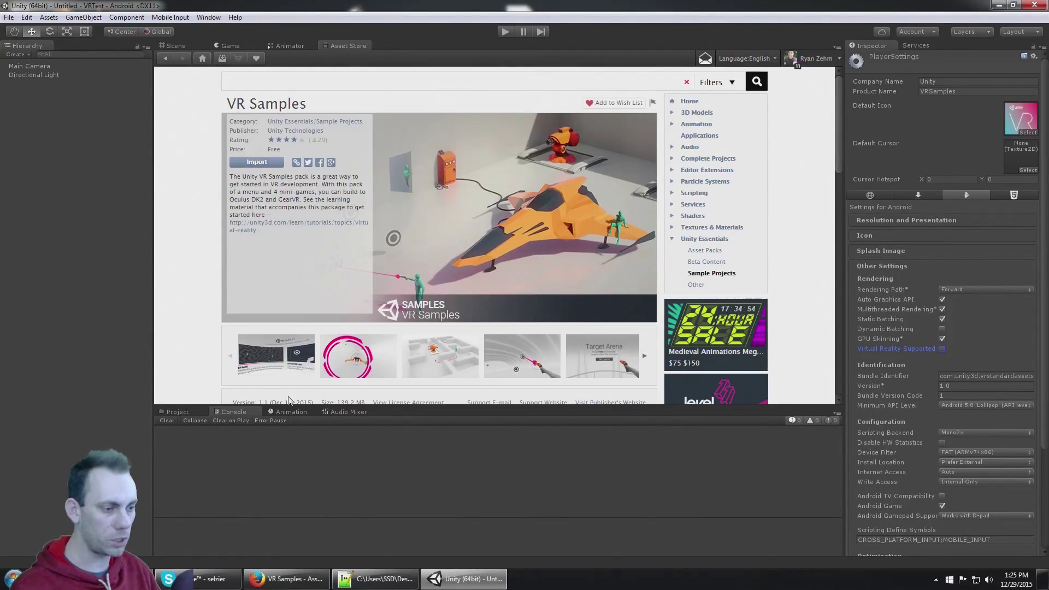
pyautogui.click(287, 579)
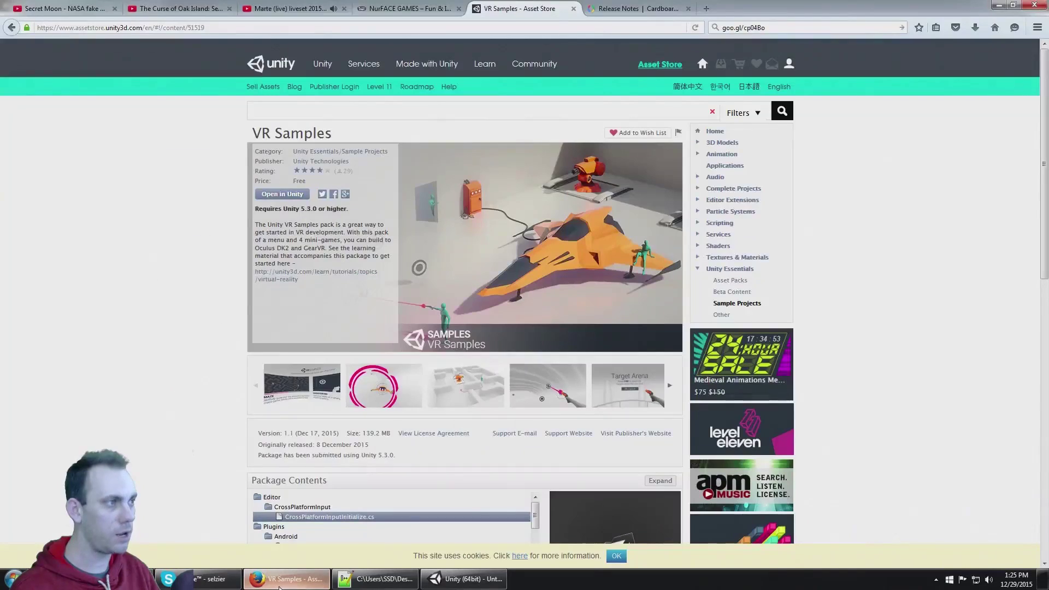
# Collapse the Cardboard package folders in the import list and exclude the Plugins/iOS folder
pyautogui.click(630, 12)
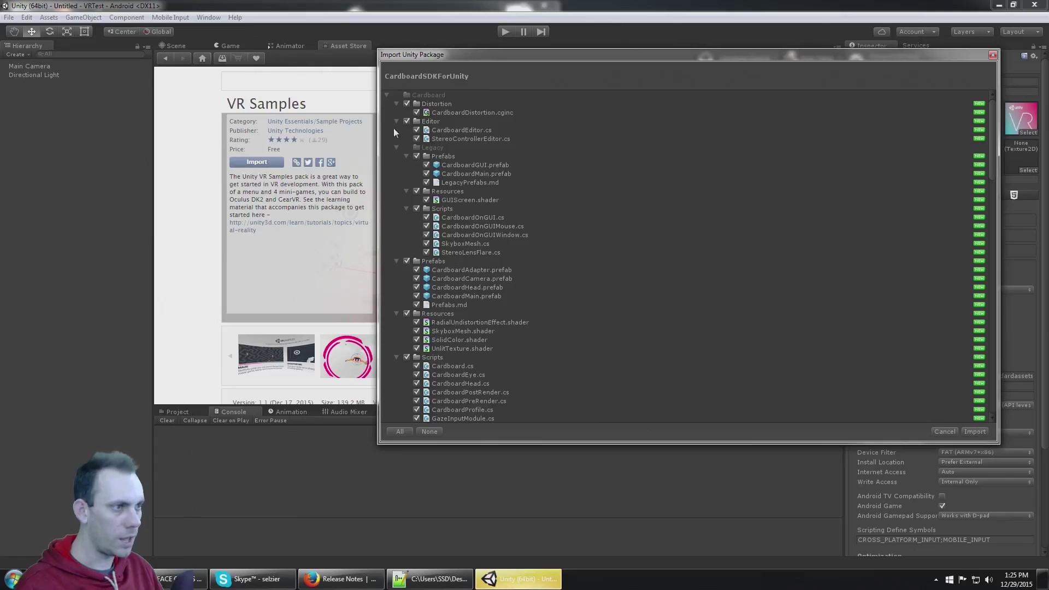
pyautogui.click(396, 103)
pyautogui.click(396, 112)
pyautogui.click(396, 121)
pyautogui.click(397, 130)
pyautogui.click(396, 138)
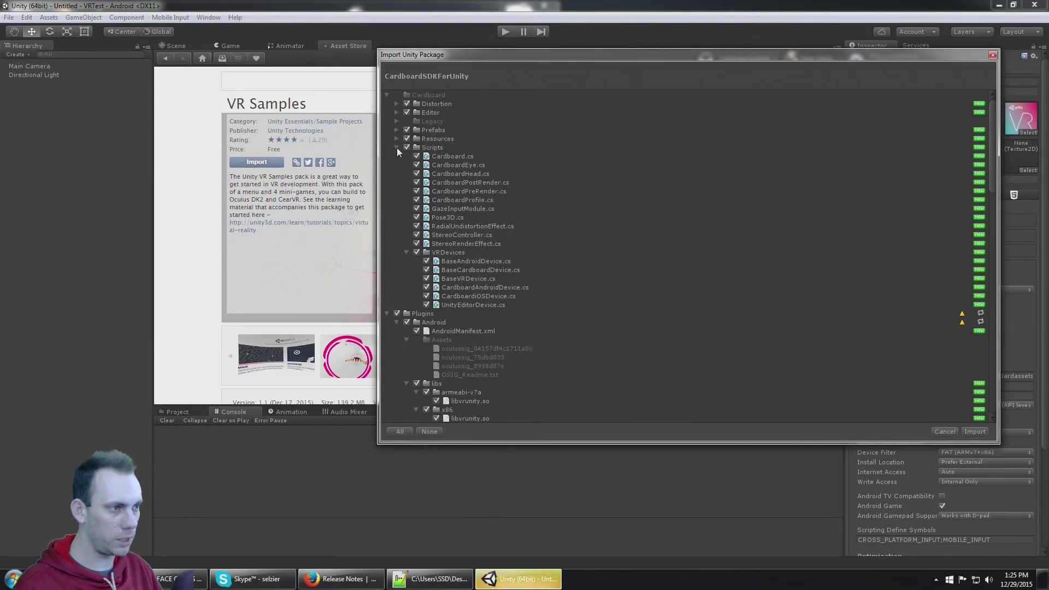
pyautogui.click(396, 148)
pyautogui.click(388, 156)
pyautogui.click(388, 157)
pyautogui.click(397, 165)
pyautogui.click(396, 174)
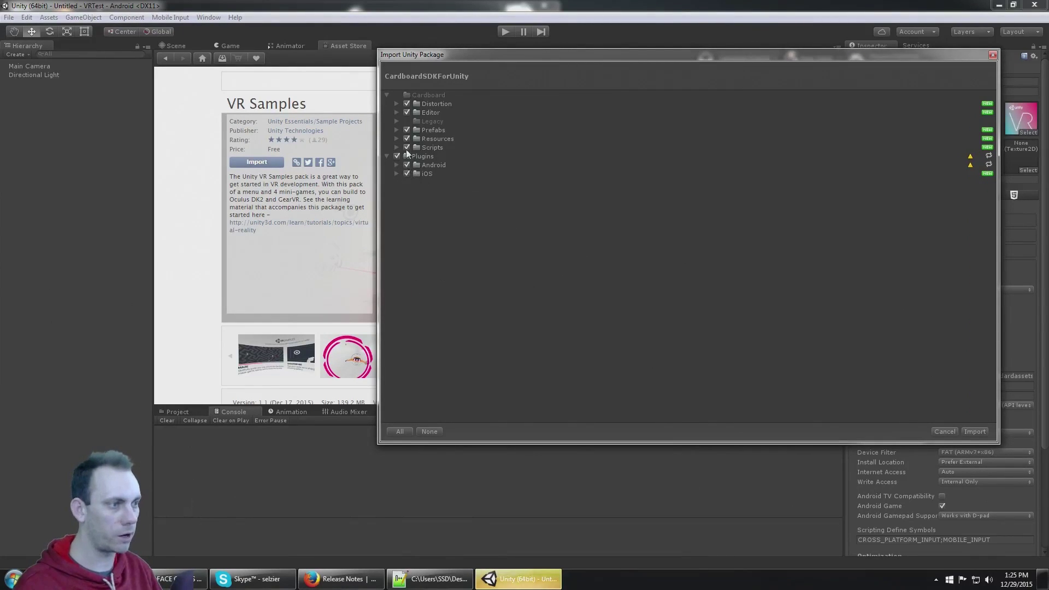
pyautogui.click(407, 173)
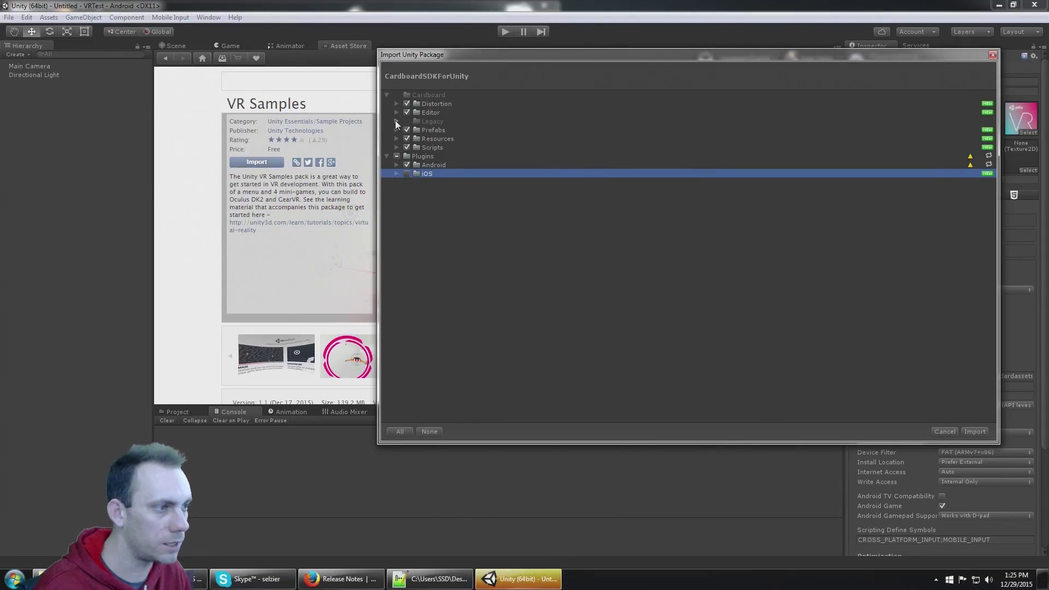
# Inspect the Legacy subfolders, then import the Cardboard SDK package
pyautogui.click(396, 122)
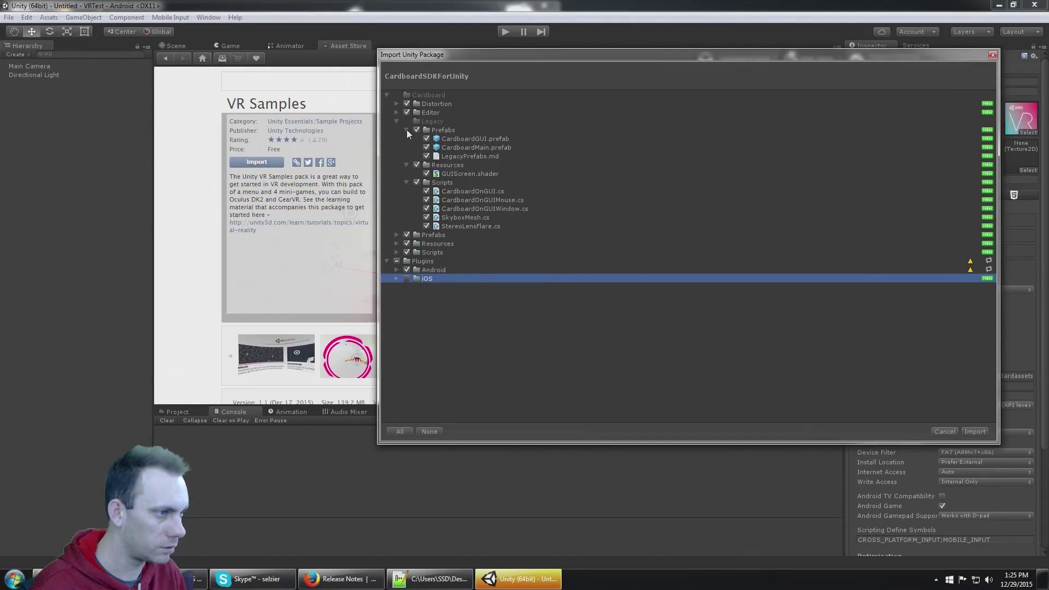
pyautogui.click(406, 130)
pyautogui.click(406, 139)
pyautogui.click(406, 147)
pyautogui.click(415, 132)
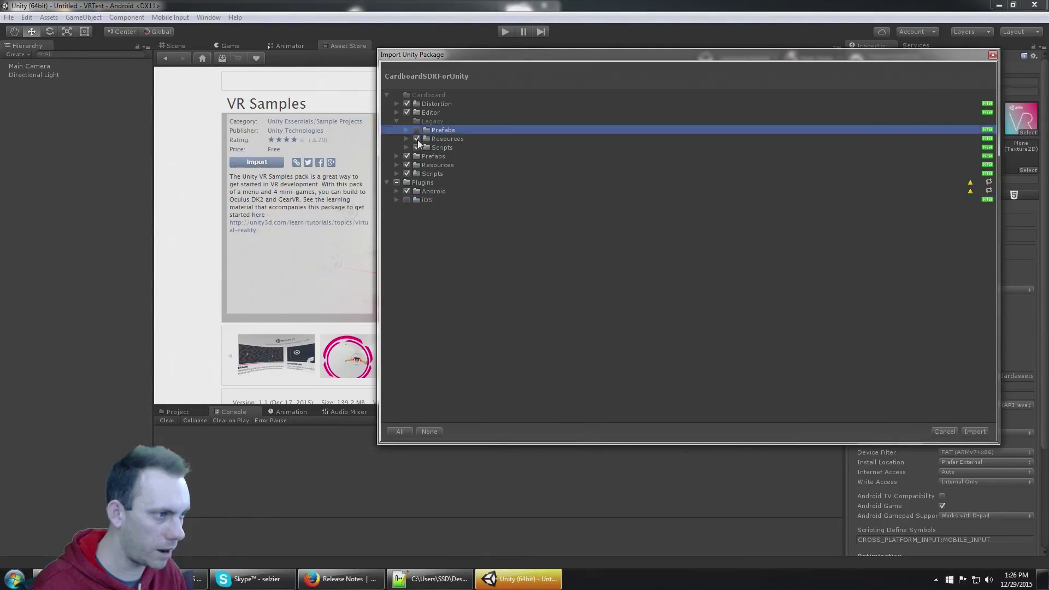
pyautogui.click(976, 431)
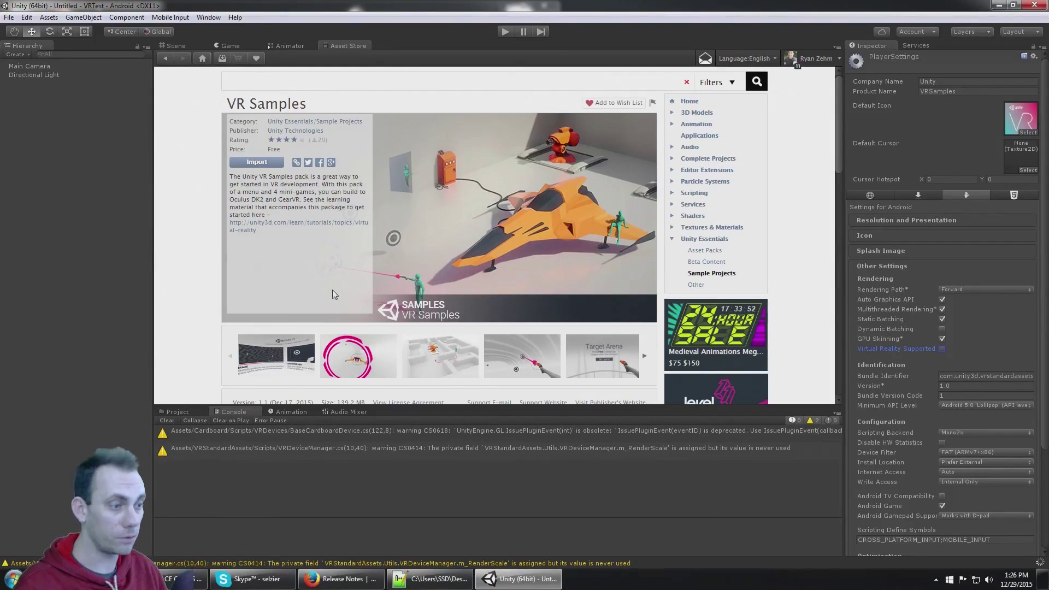
# Delete the Assets/Cardboard/Legacy folder from the project
pyautogui.click(183, 414)
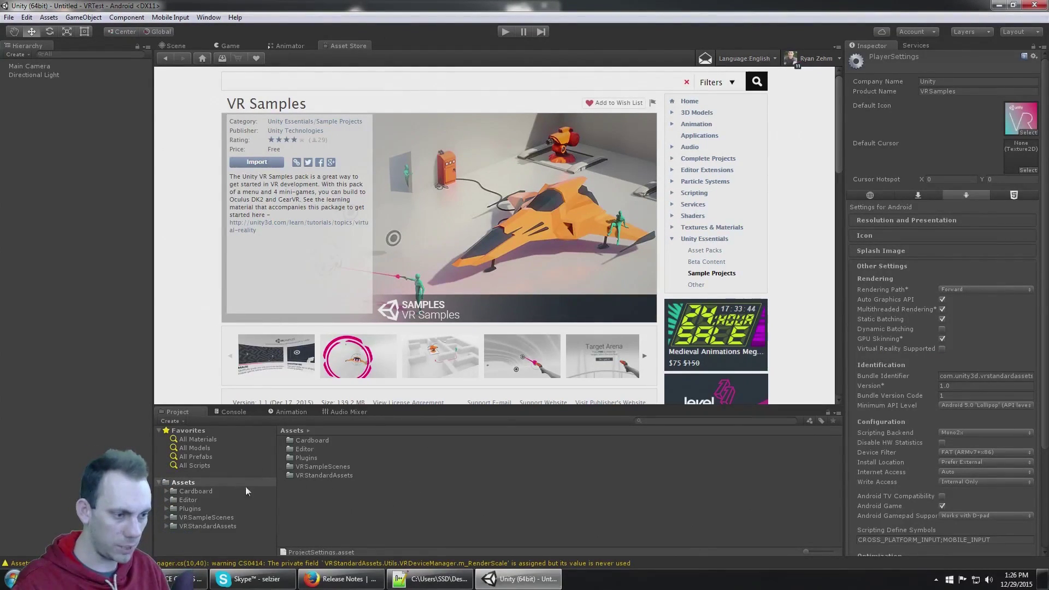
pyautogui.click(167, 491)
pyautogui.click(198, 517)
pyautogui.press('Delete')
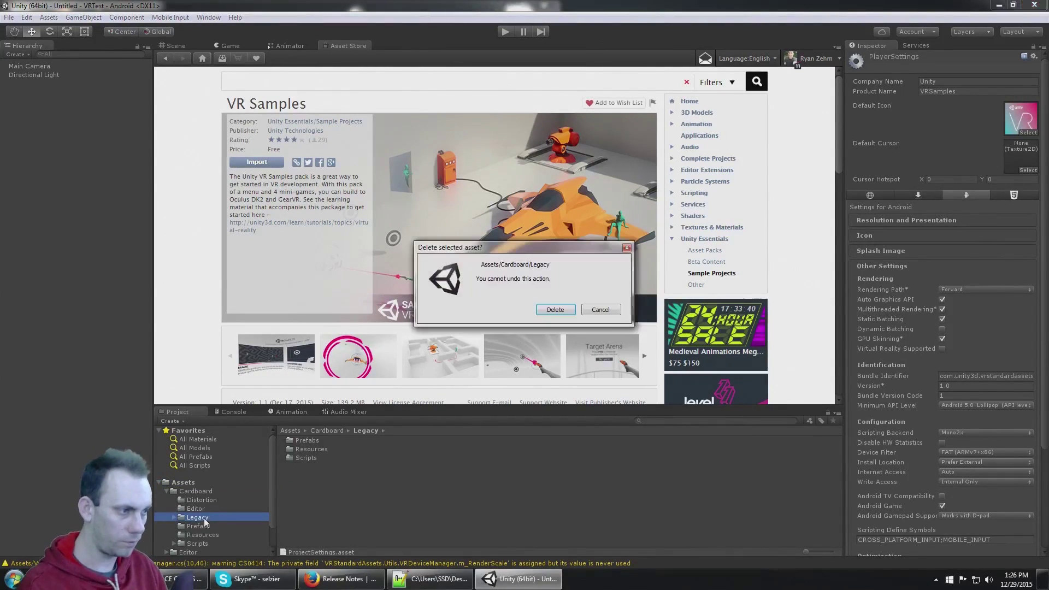
pyautogui.click(555, 309)
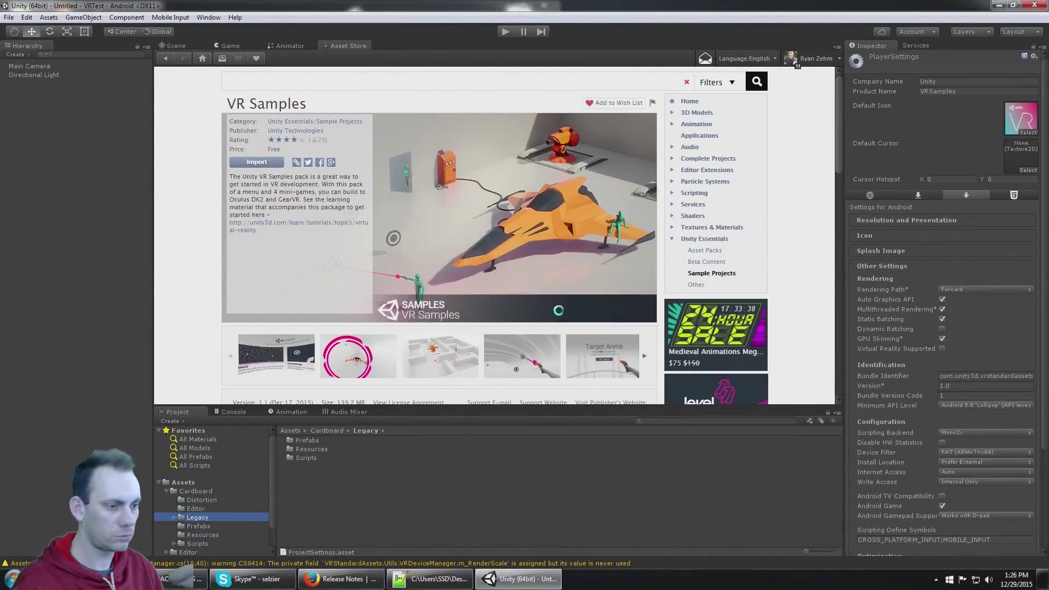
# Open the Intro scene from VRSampleScenes/Scenes
pyautogui.click(170, 490)
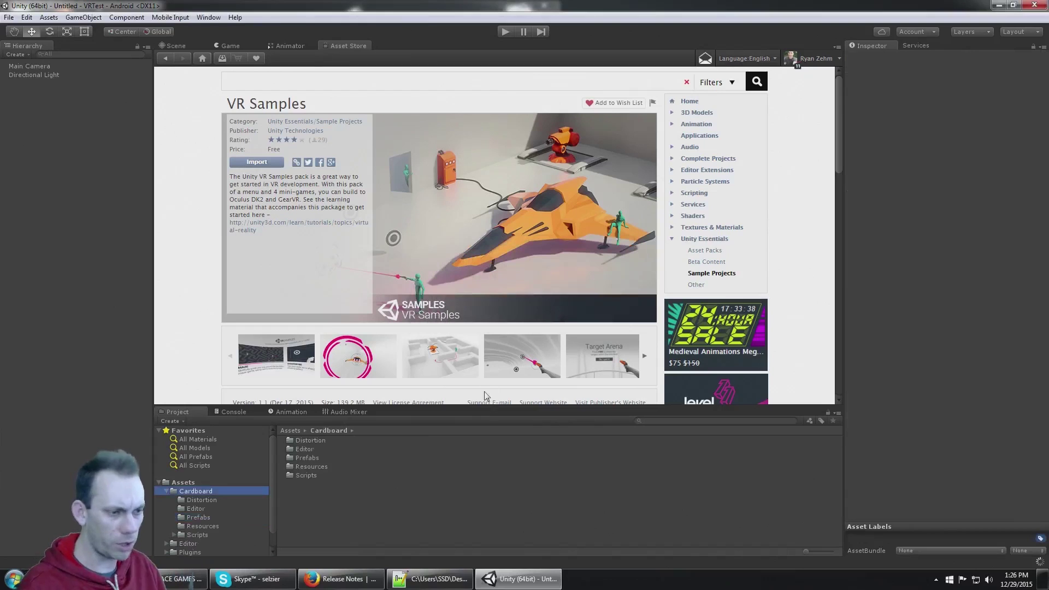
pyautogui.click(194, 465)
pyautogui.click(167, 491)
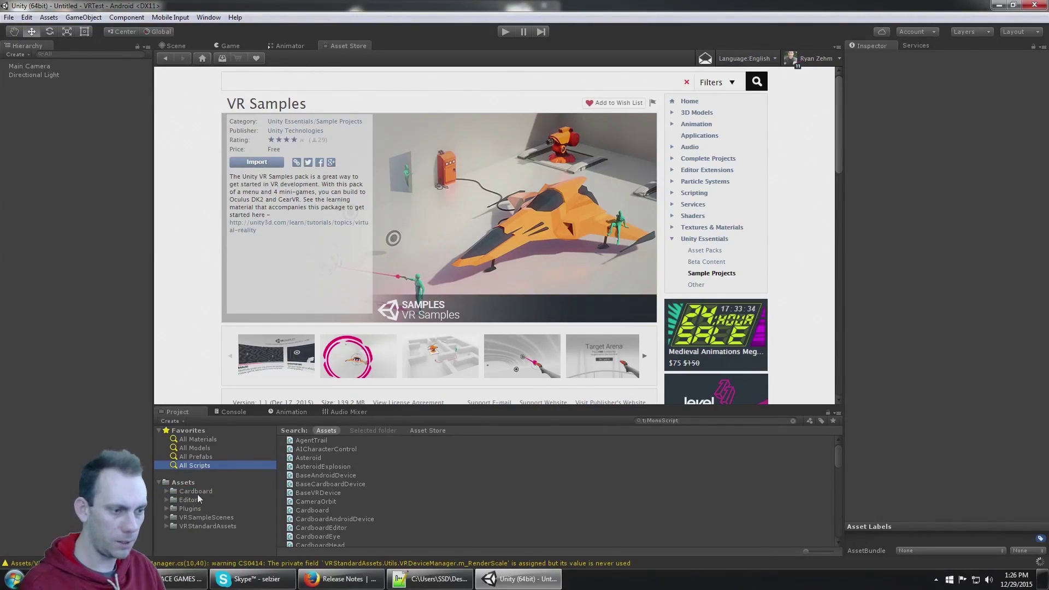
pyautogui.click(191, 491)
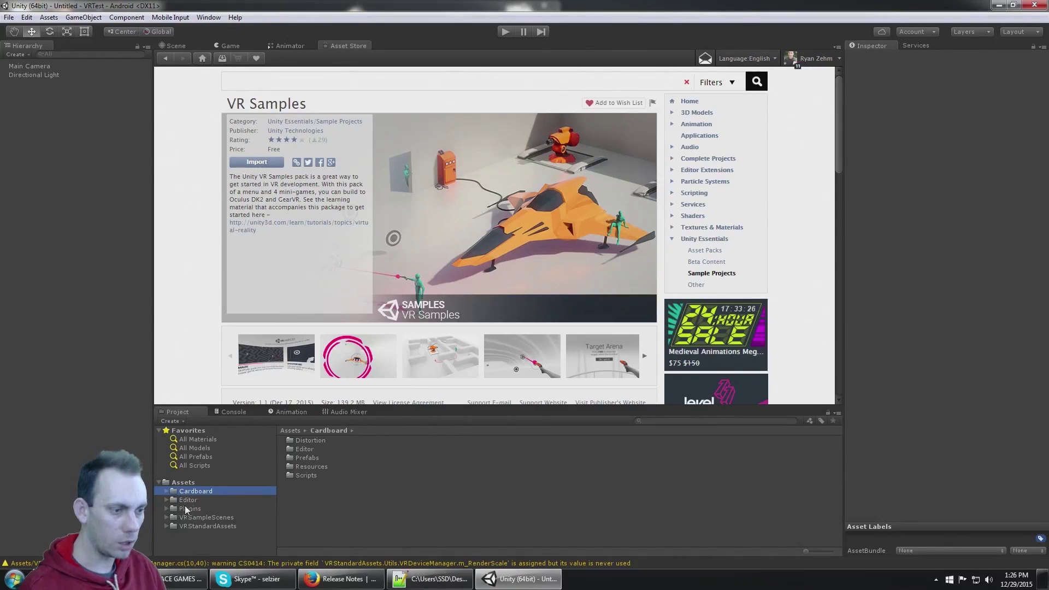
pyautogui.click(200, 517)
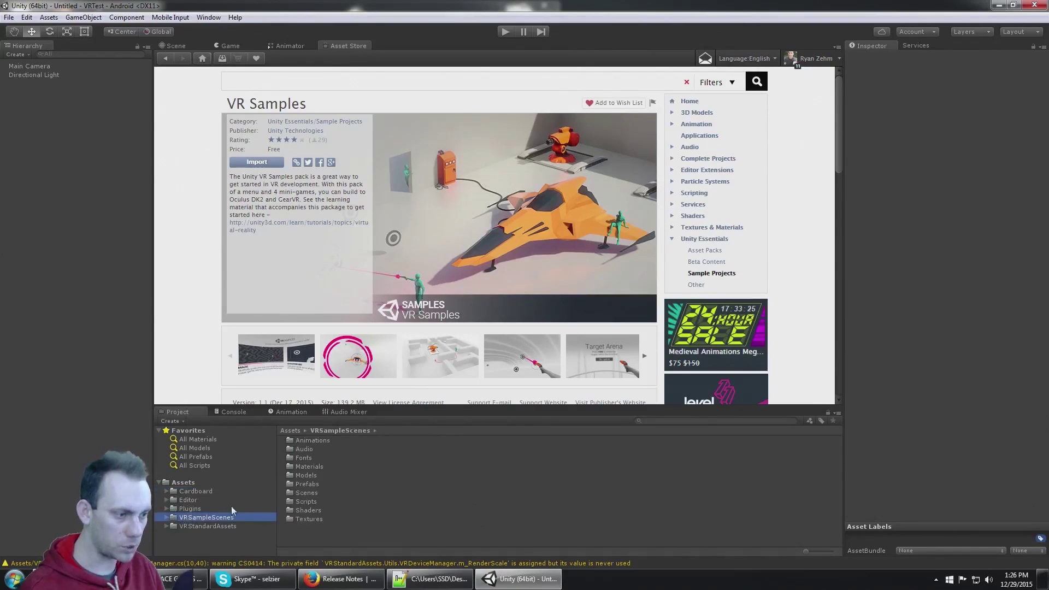
pyautogui.doubleClick(307, 492)
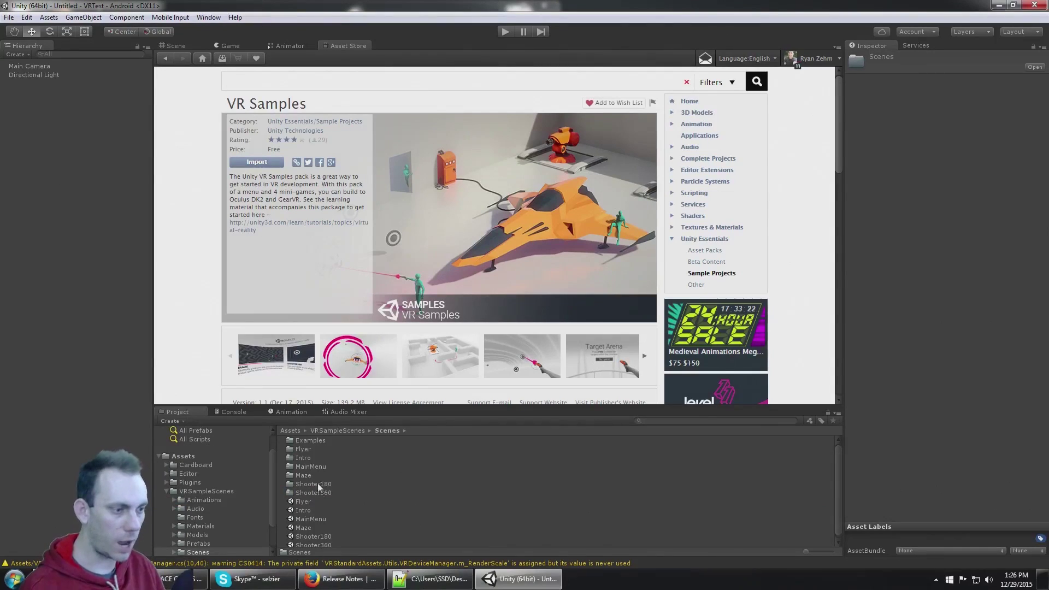
pyautogui.click(306, 511)
pyautogui.doubleClick(307, 511)
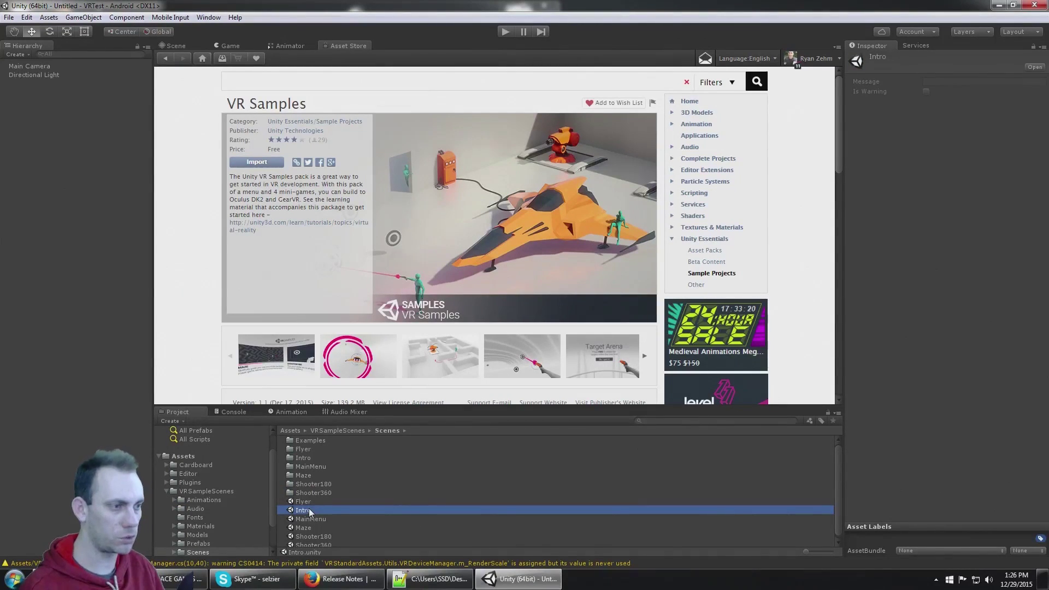
# Face the How to Use canvas in the Scene view and play the Intro scene
pyautogui.click(175, 46)
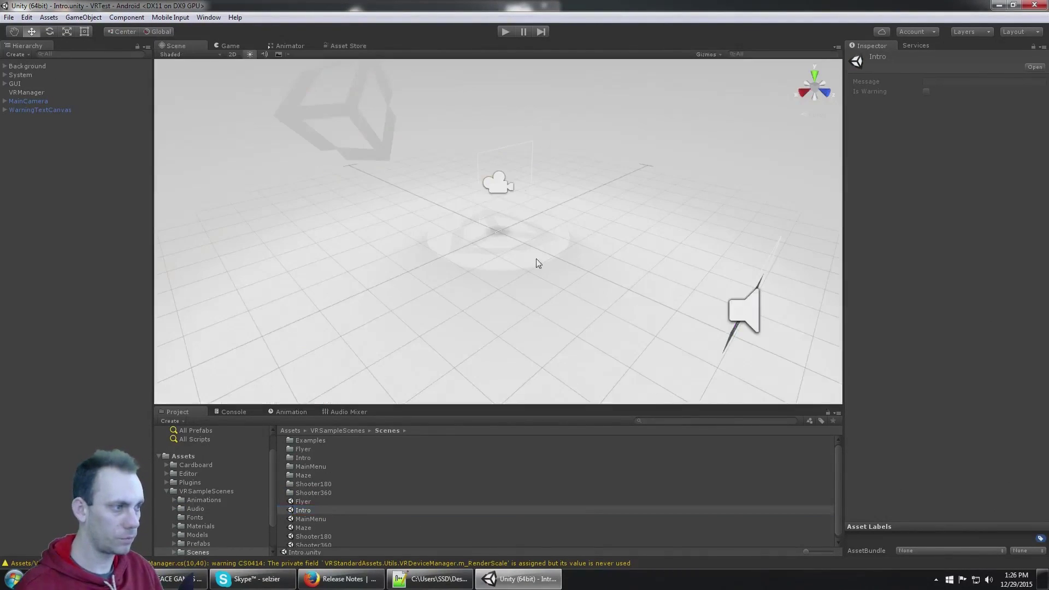
pyautogui.moveTo(536, 263); pyautogui.dragTo(658, 173, button='right')
pyautogui.click(499, 32)
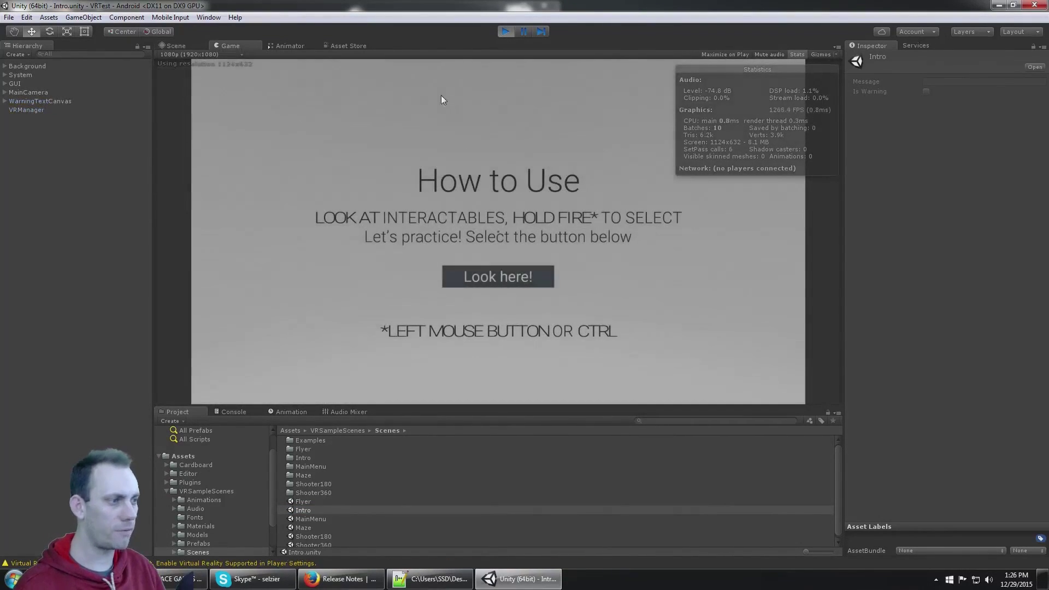
pyautogui.click(544, 235)
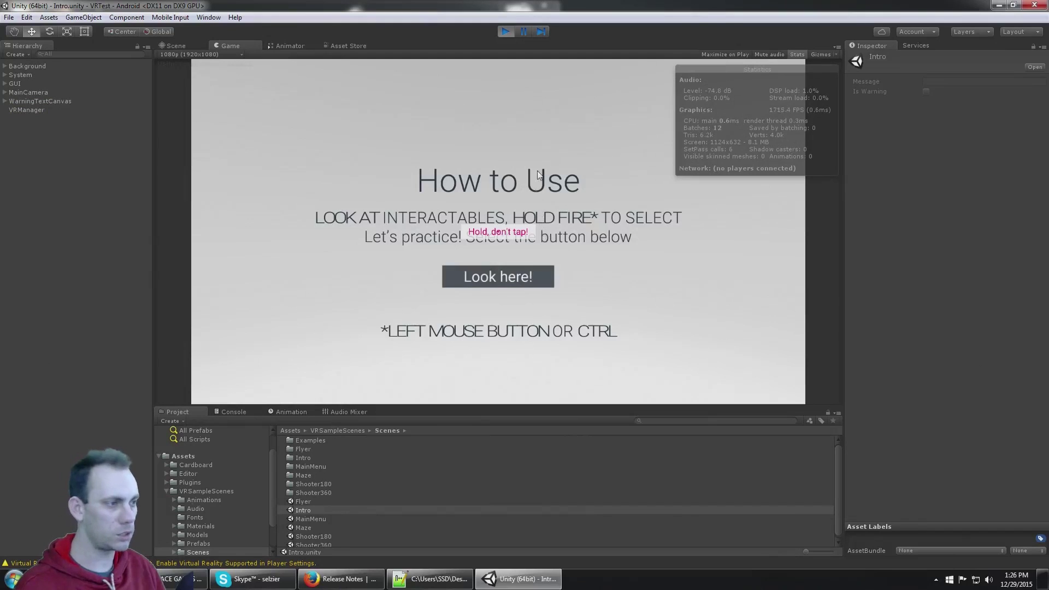
pyautogui.click(570, 224)
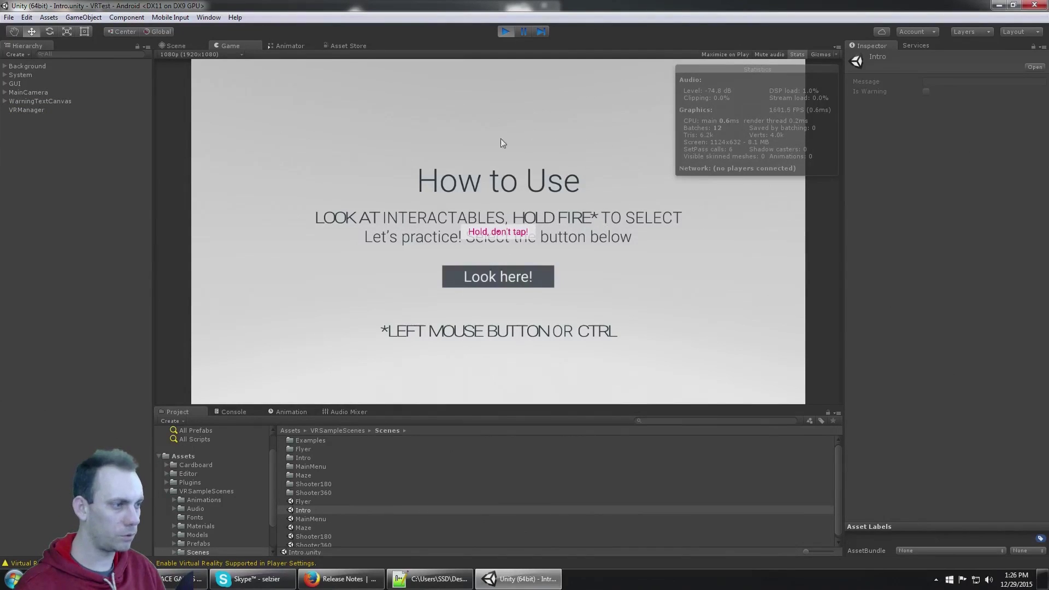
pyautogui.click(506, 32)
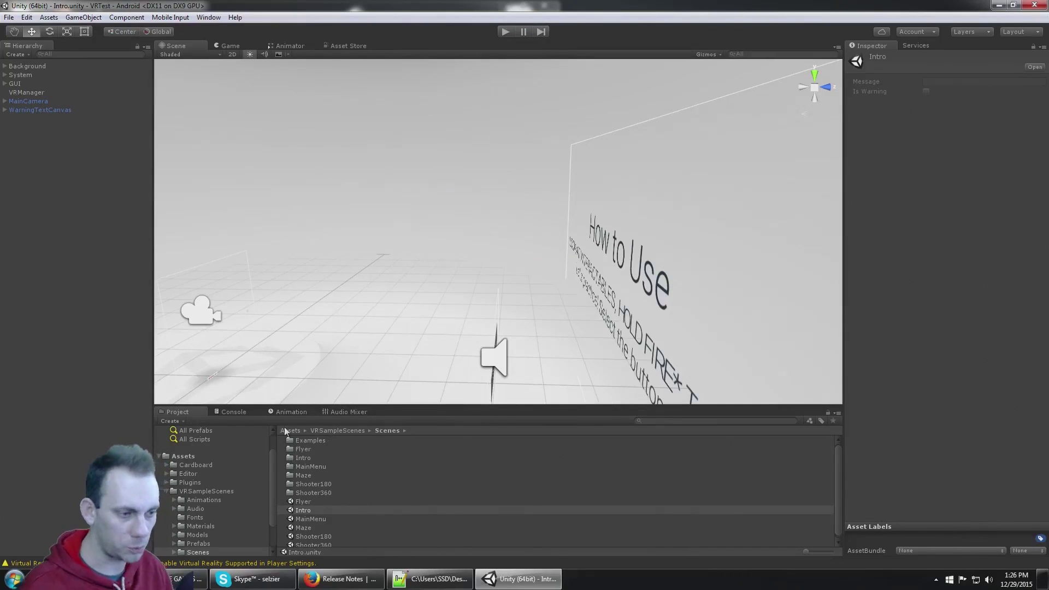
# Add the CardboardMain prefab from Assets/Cardboard/Prefabs to the Hierarchy
pyautogui.click(166, 491)
pyautogui.click(167, 491)
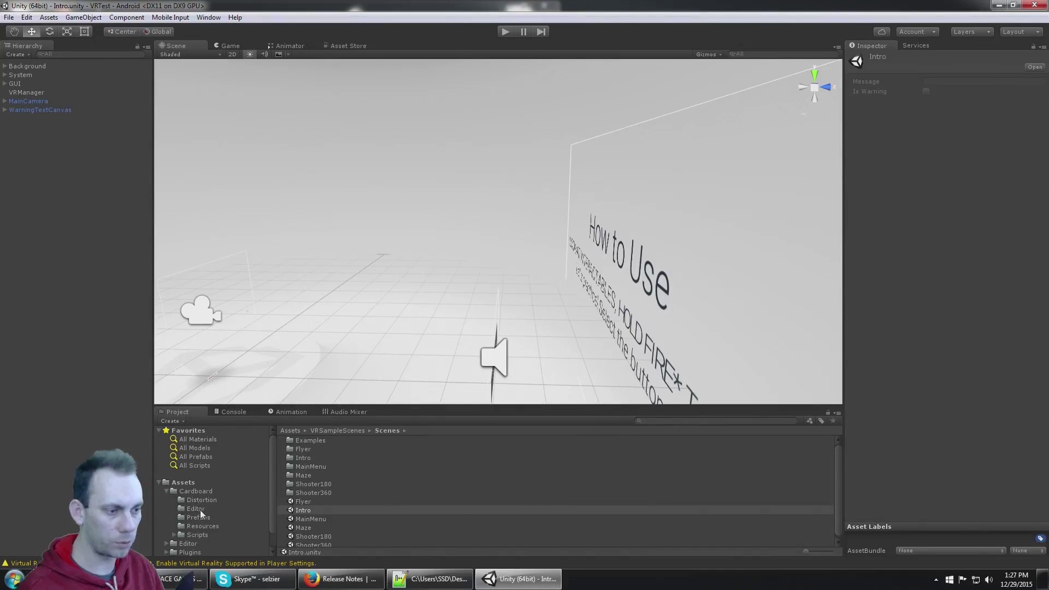
pyautogui.click(200, 517)
pyautogui.moveTo(321, 467); pyautogui.dragTo(62, 192)
# Move MainCamera below WarningTextCanvas and select CardboardMain
pyautogui.moveTo(35, 98); pyautogui.dragTo(39, 114)
pyautogui.click(41, 131)
pyautogui.click(43, 109)
pyautogui.click(98, 118)
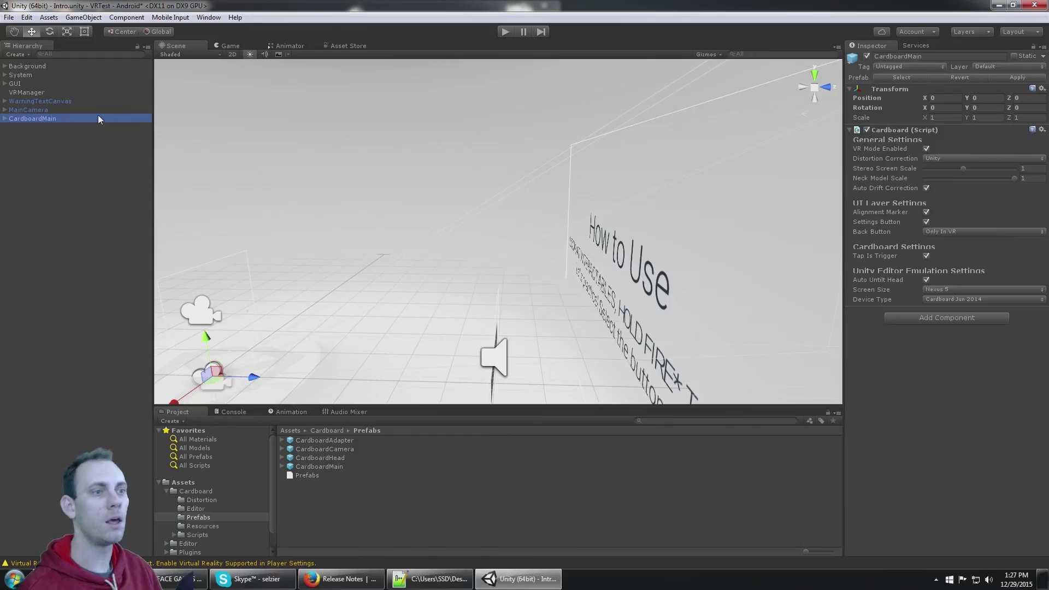
# Disable the original MainCamera object
pyautogui.click(97, 110)
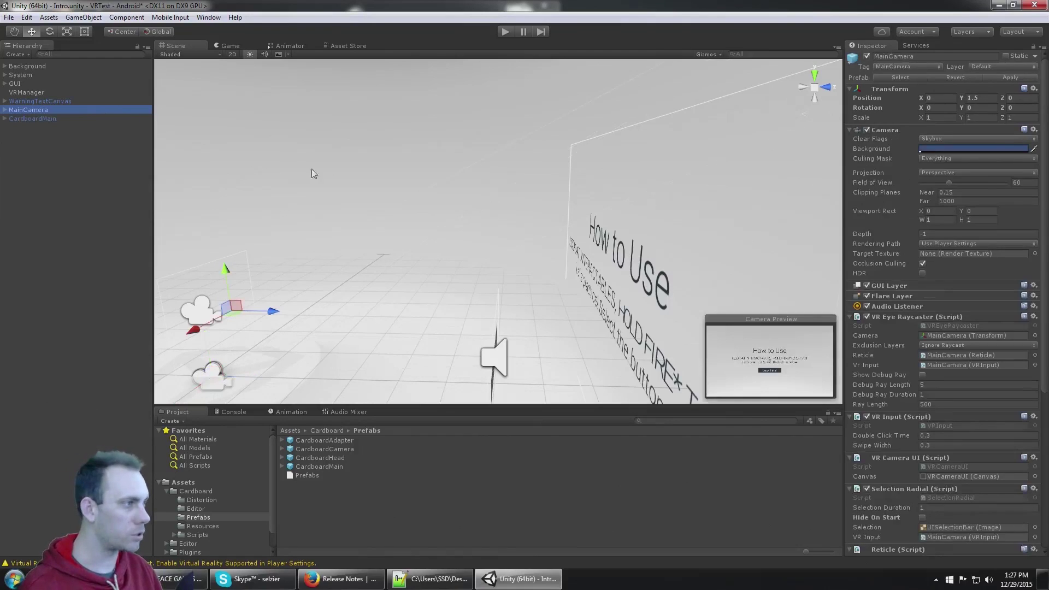
pyautogui.click(866, 56)
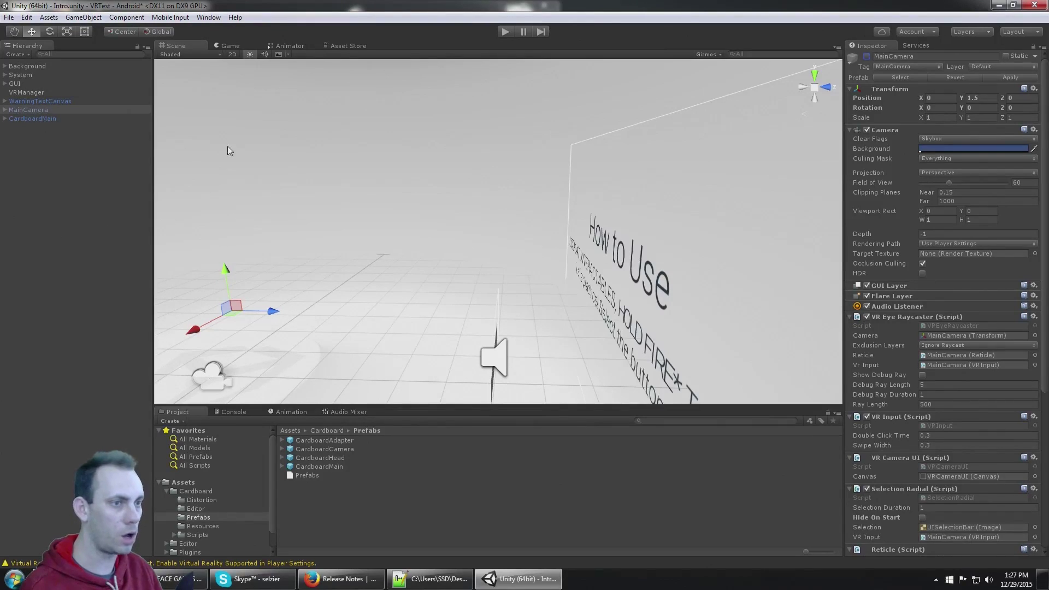
pyautogui.click(71, 117)
pyautogui.click(61, 110)
# Copy MainCamera's VR Eye Raycaster and paste it as a new component on CardboardMain
pyautogui.scroll(-6, 991, 176)
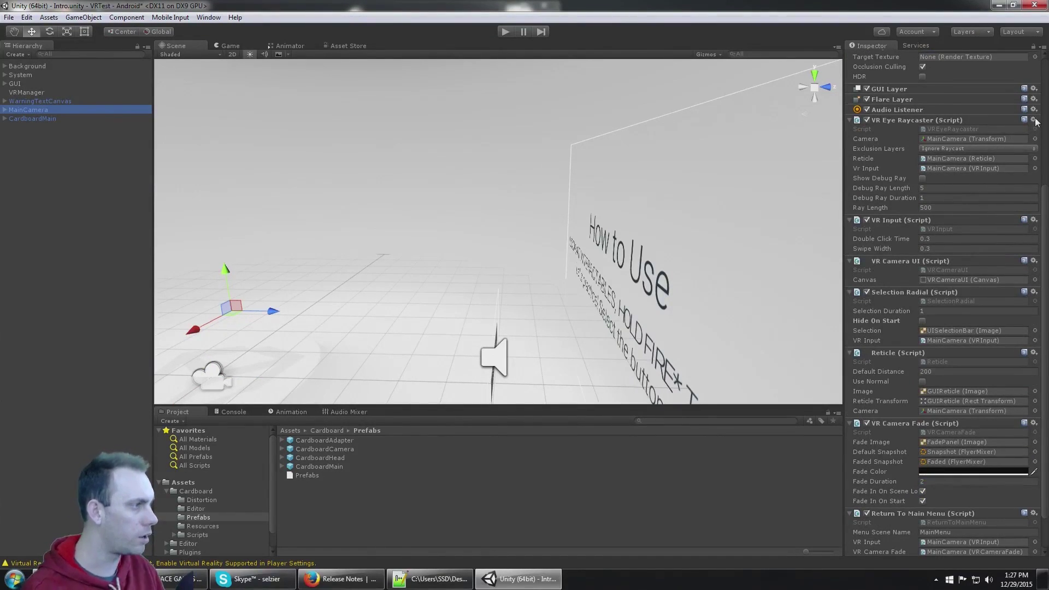
pyautogui.click(1034, 120)
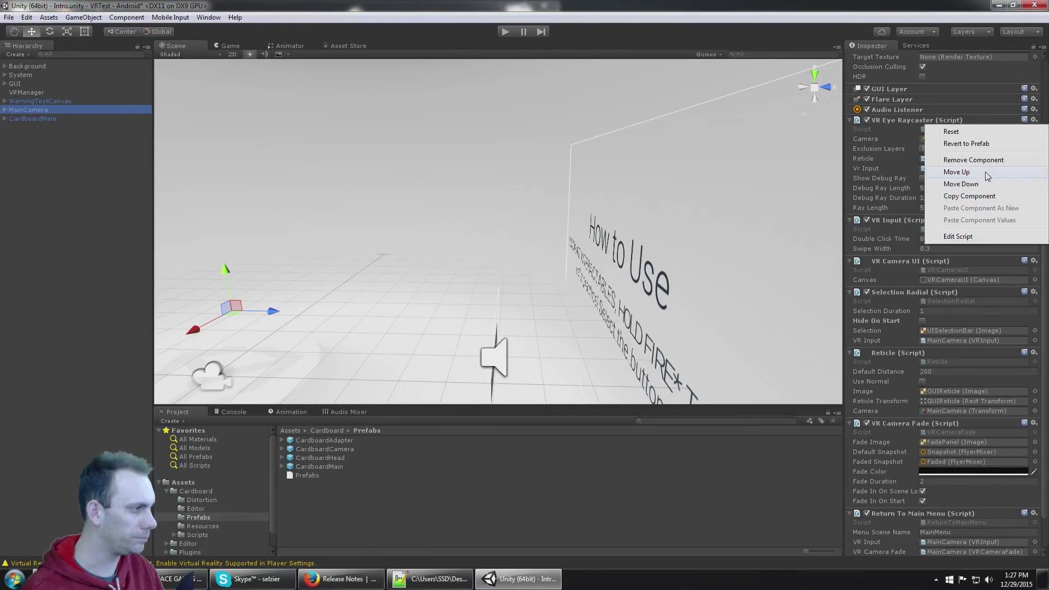
pyautogui.click(978, 196)
pyautogui.click(33, 118)
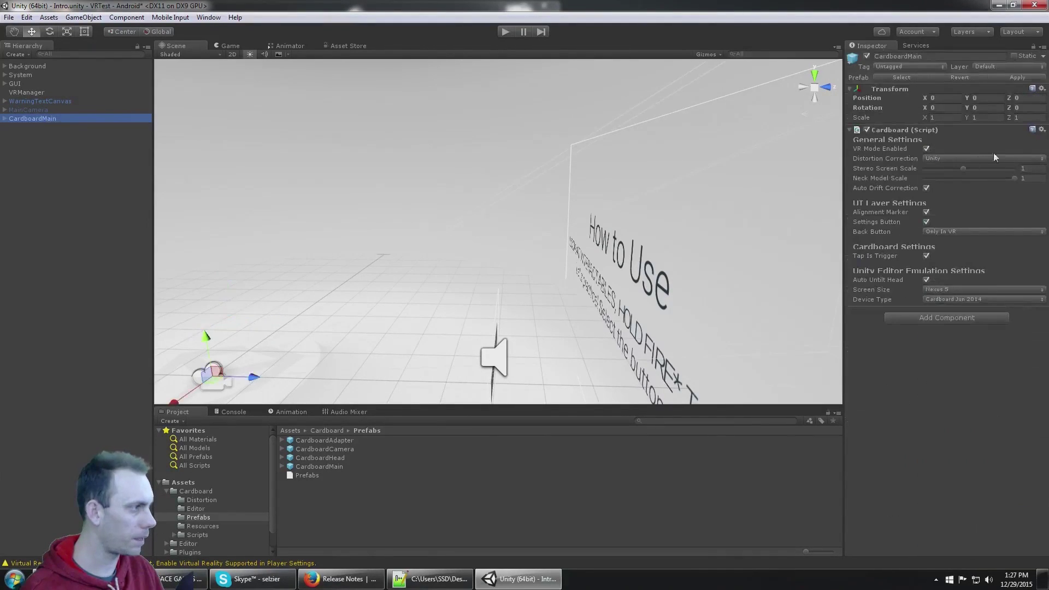
pyautogui.click(1042, 130)
pyautogui.click(1003, 219)
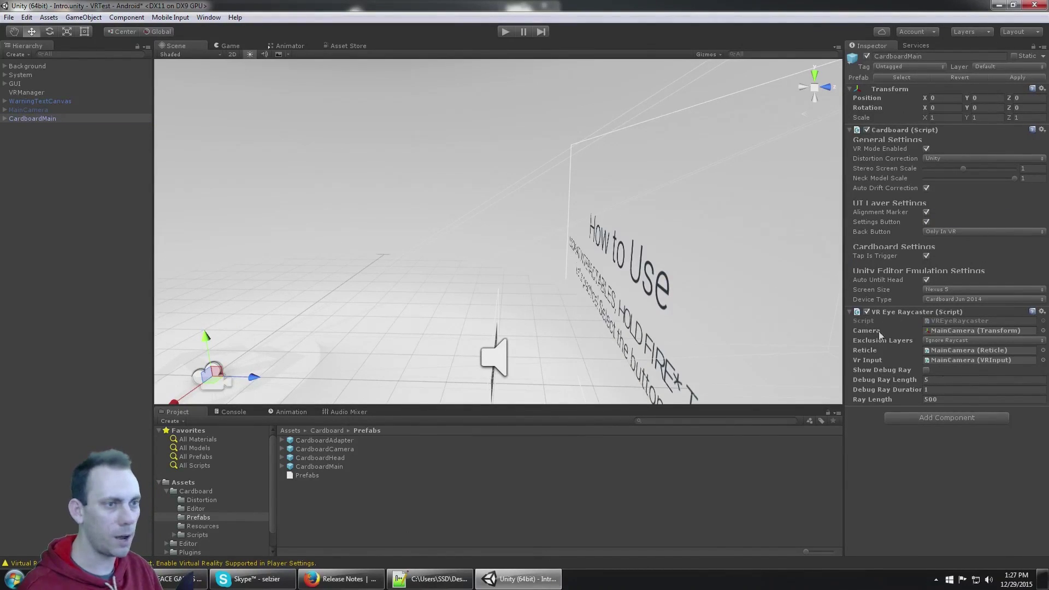
# Assign Head's Main Camera to the VR Eye Raycaster's Camera field on CardboardMain
pyautogui.click(5, 119)
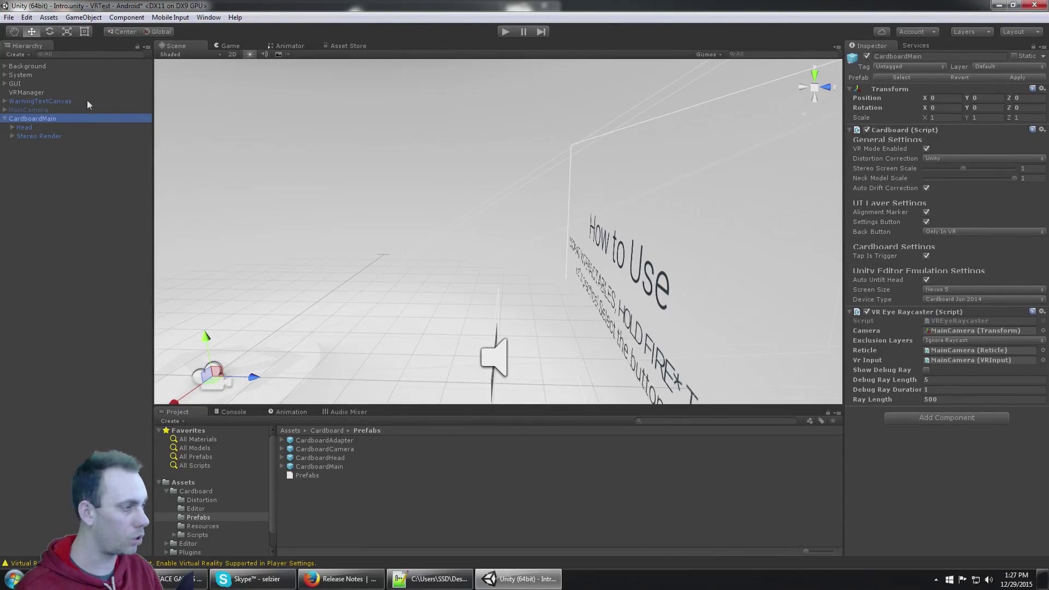
pyautogui.click(12, 127)
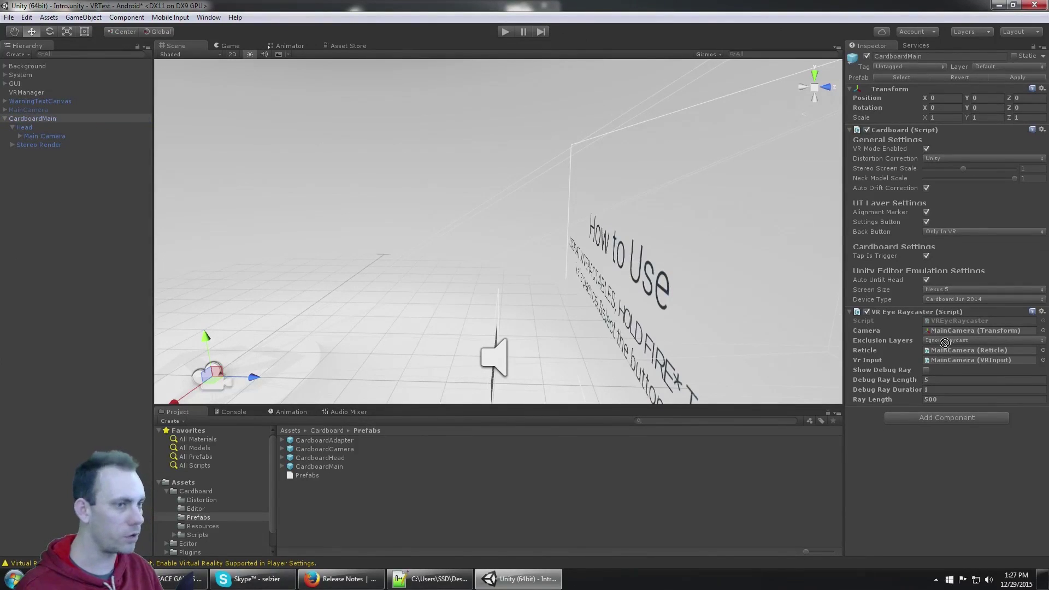
pyautogui.moveTo(944, 344)
pyautogui.mouseDown()
pyautogui.moveTo(954, 353)
pyautogui.moveTo(951, 335)
pyautogui.mouseUp()
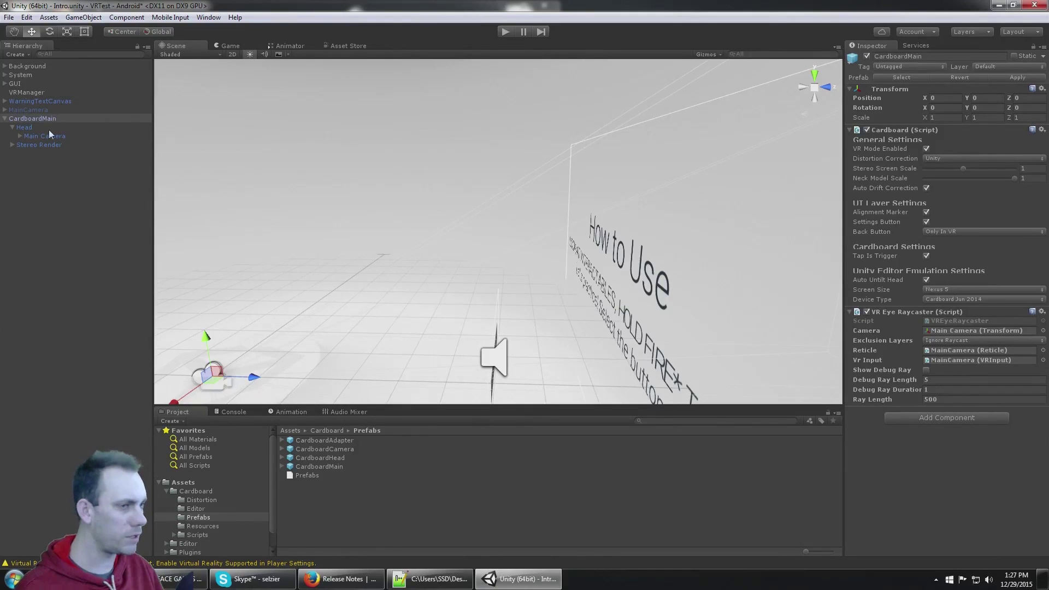
# Drag MainCamera's VRCameraUI under CardboardMain's Head object
pyautogui.click(31, 119)
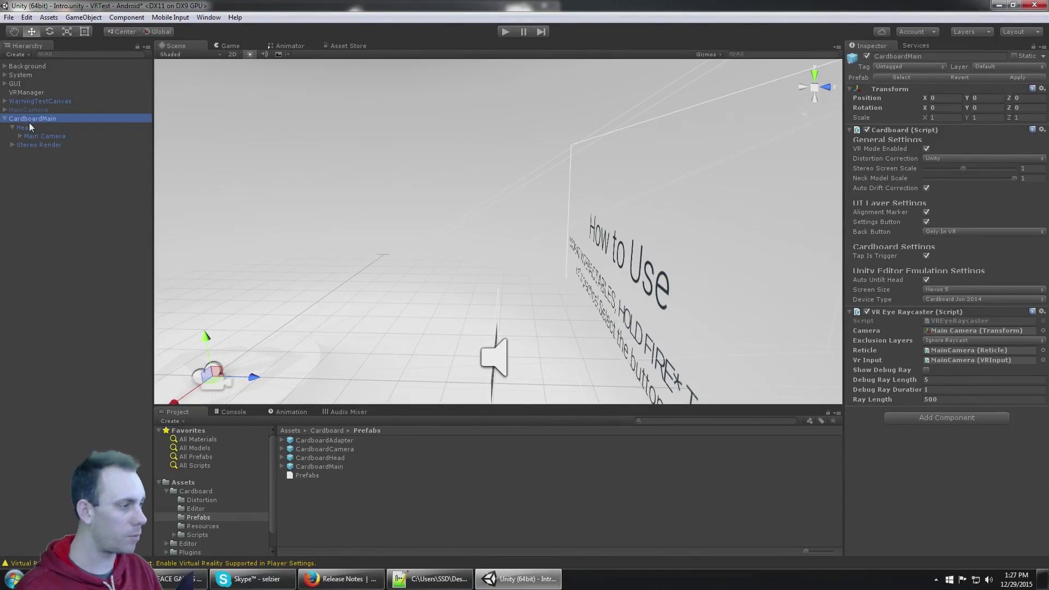
pyautogui.click(4, 110)
pyautogui.click(14, 118)
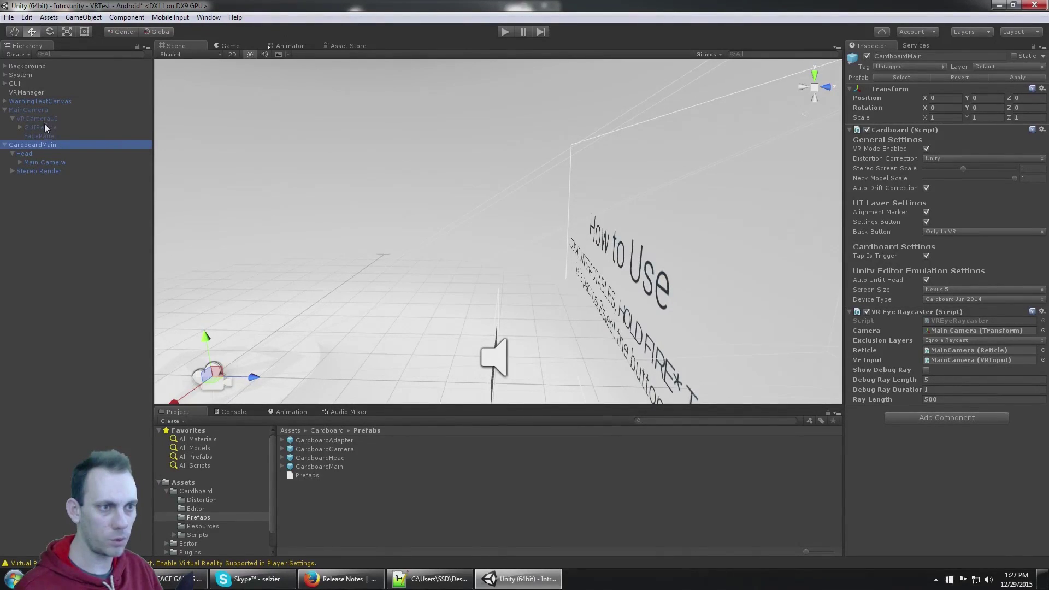
pyautogui.click(35, 117)
pyautogui.moveTo(31, 117); pyautogui.dragTo(36, 147)
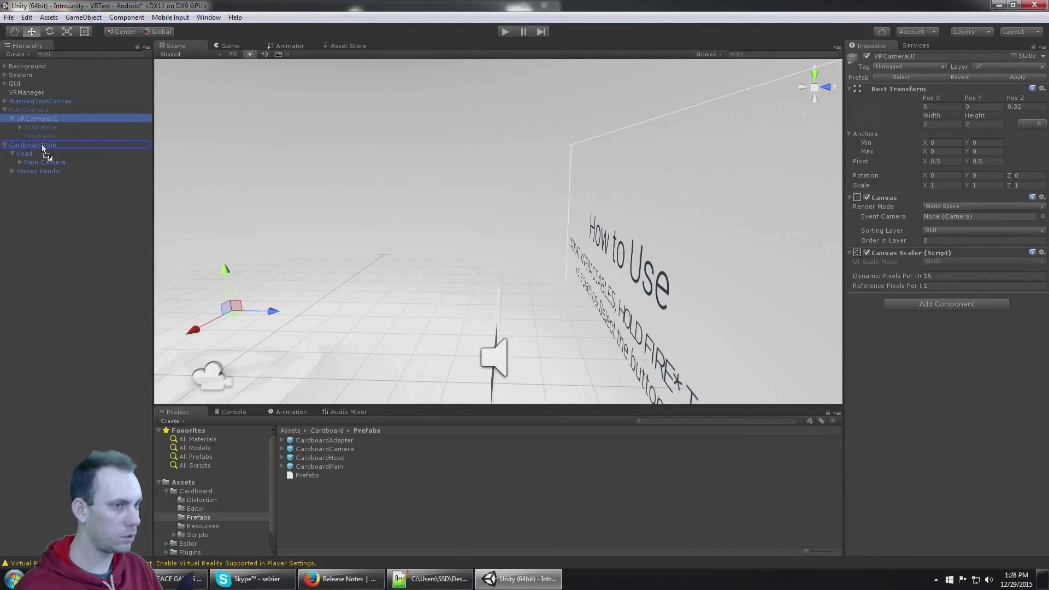
pyautogui.moveTo(39, 152); pyautogui.dragTo(37, 153)
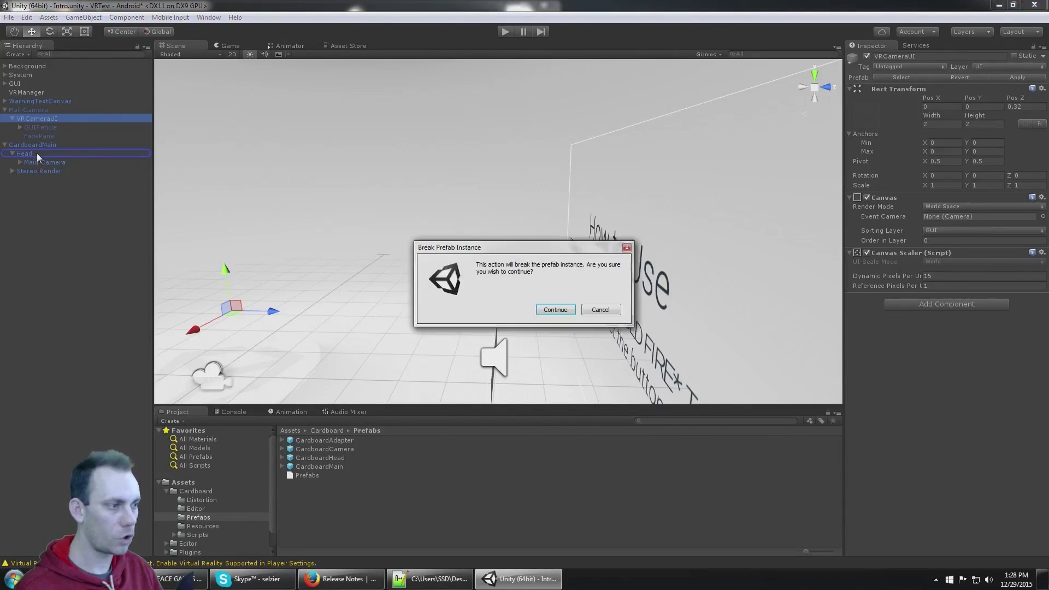
# Break the prefab instance, then inspect Head, the moved VRCameraUI, GUIReticle and CardboardMain
pyautogui.click(556, 310)
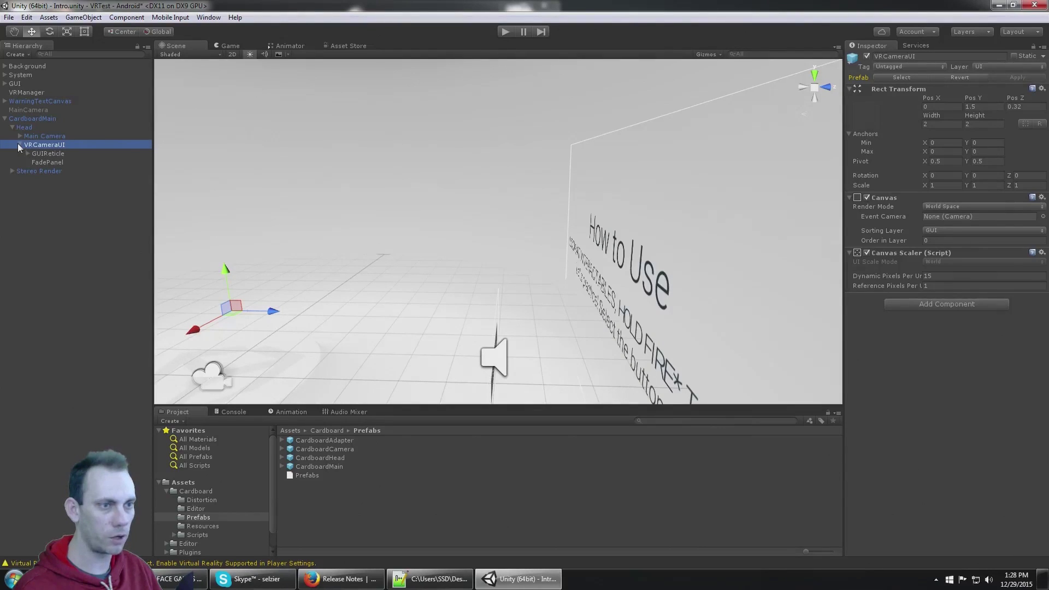
pyautogui.click(22, 127)
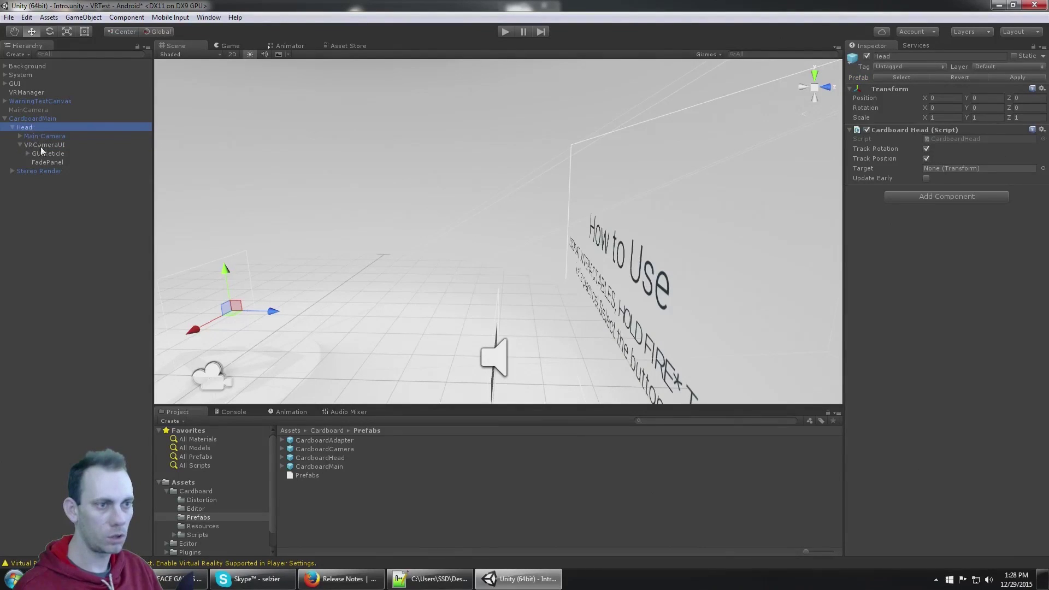
pyautogui.click(40, 146)
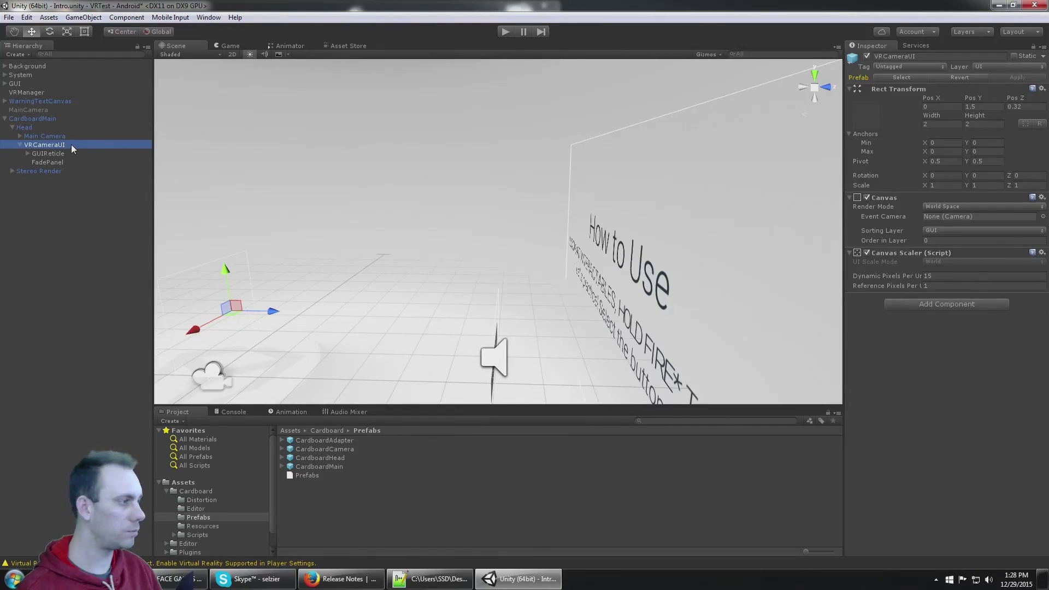
pyautogui.click(104, 153)
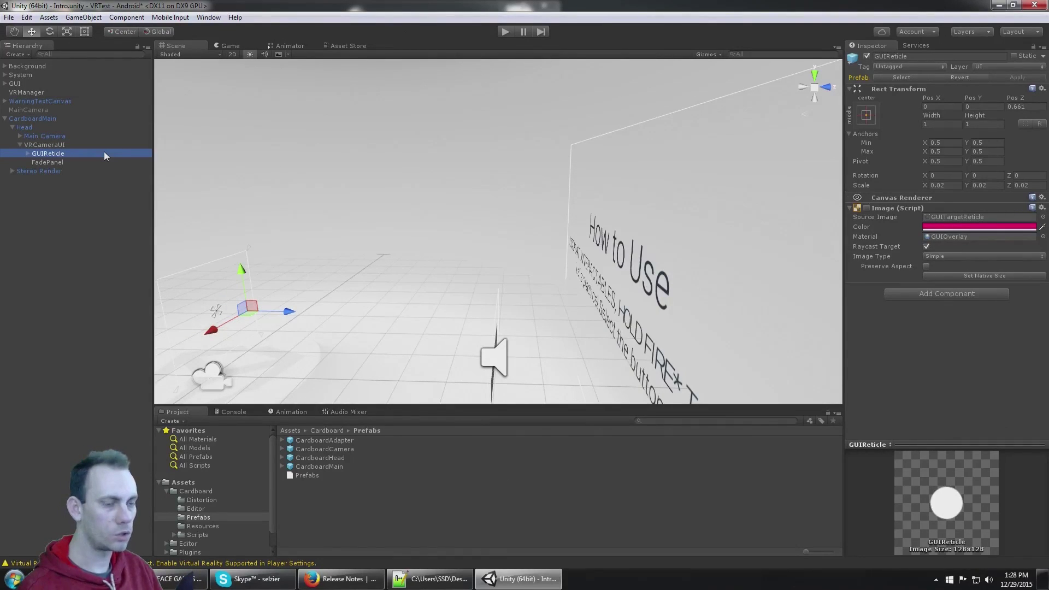
pyautogui.click(27, 119)
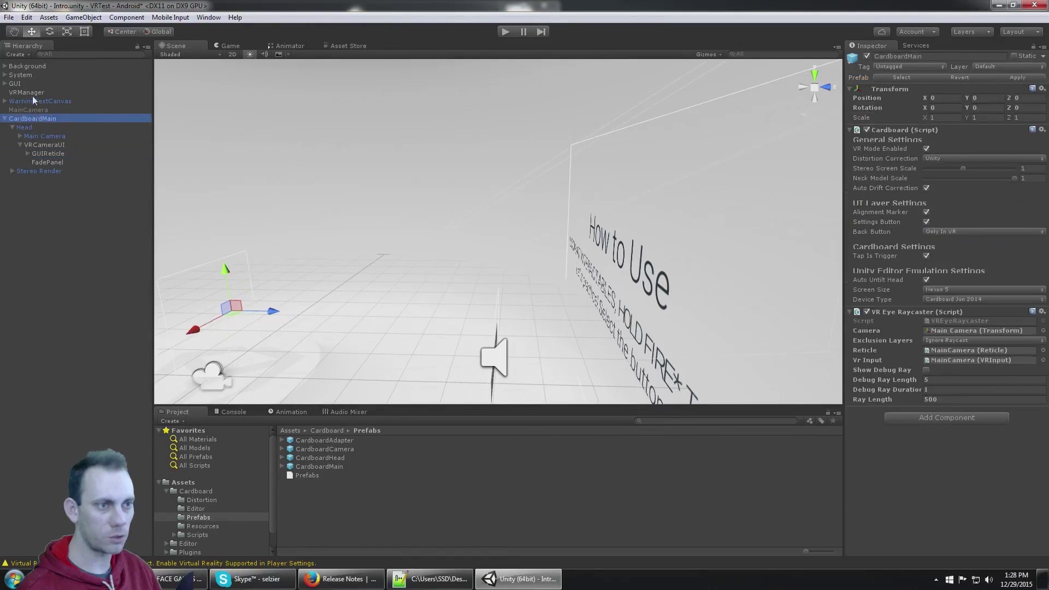
# Copy MainCamera's VR Input onto CardboardMain and assign CardboardMain as the raycaster's Vr Input
pyautogui.click(29, 110)
pyautogui.scroll(-5, 934, 317)
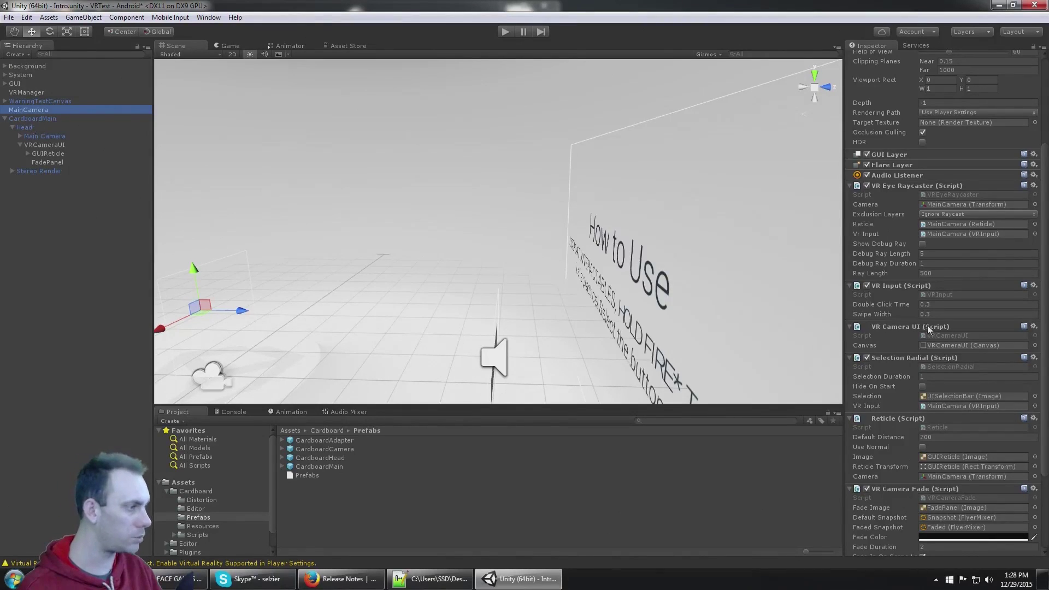
pyautogui.click(1034, 285)
pyautogui.click(961, 349)
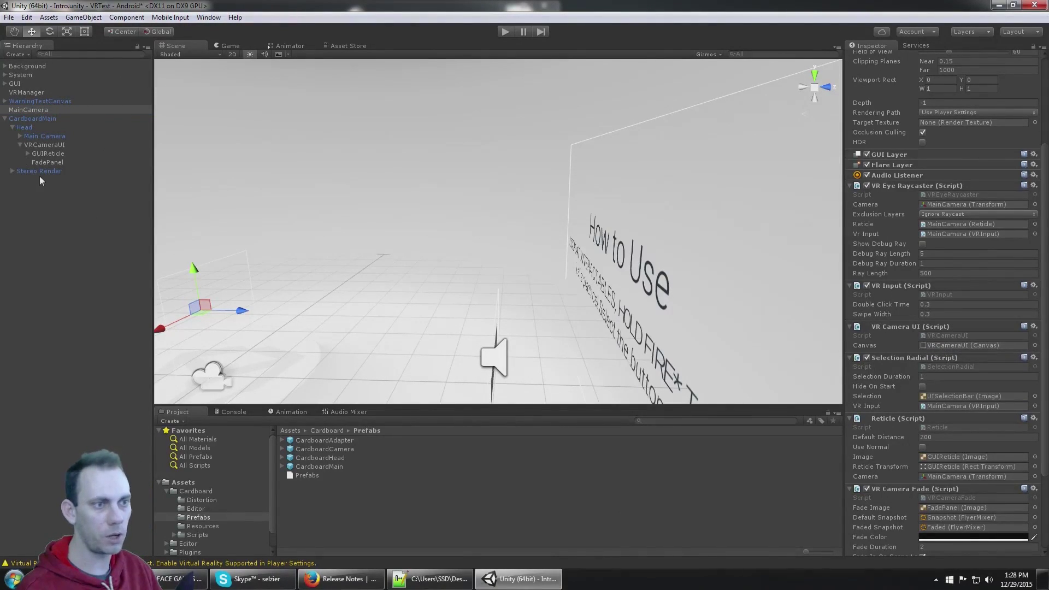
pyautogui.click(27, 118)
pyautogui.click(1041, 311)
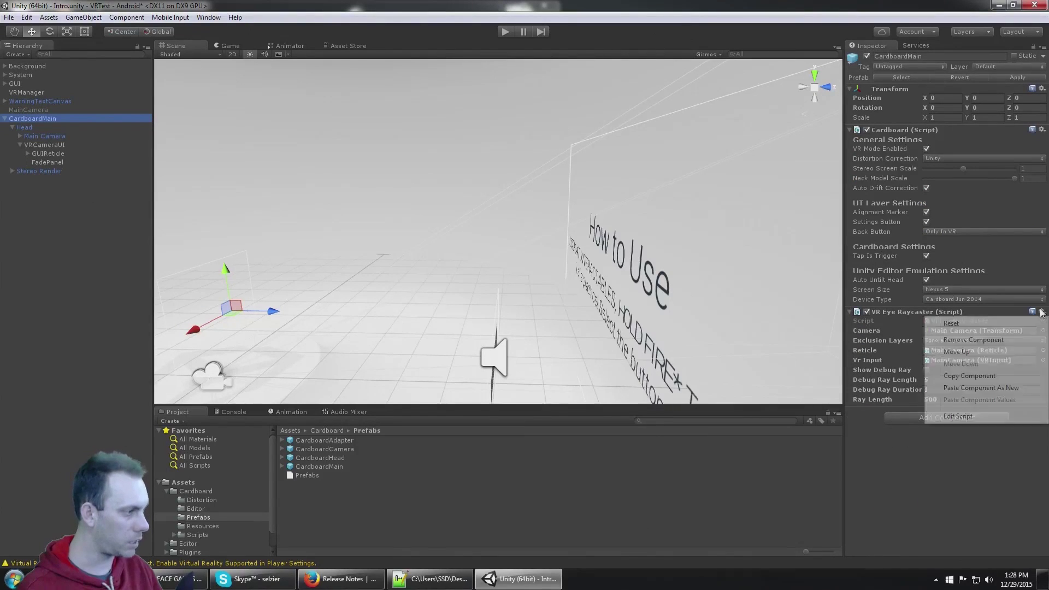
pyautogui.click(988, 388)
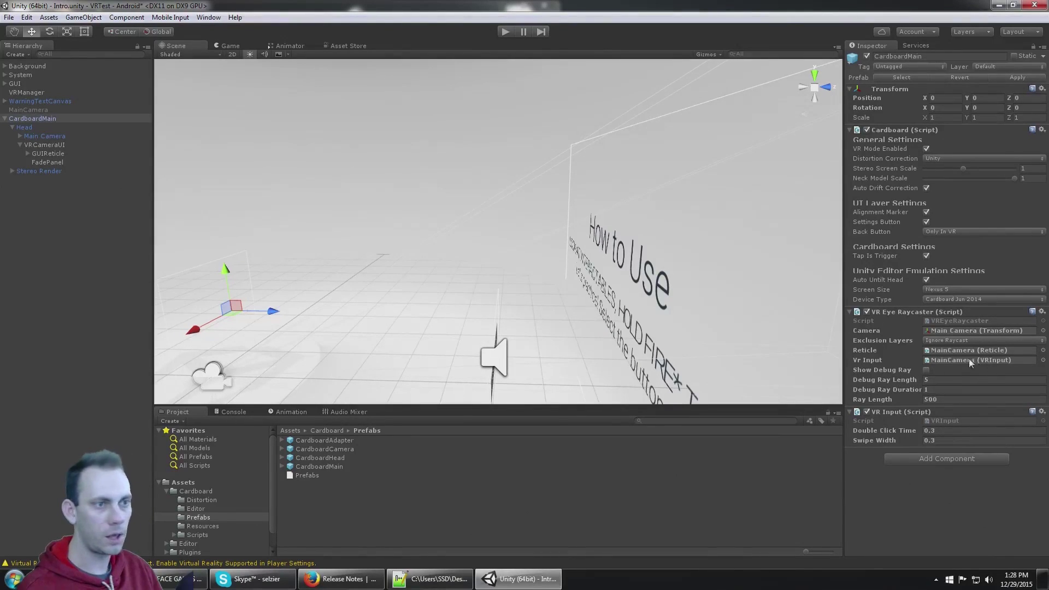
pyautogui.moveTo(45, 118); pyautogui.dragTo(951, 362)
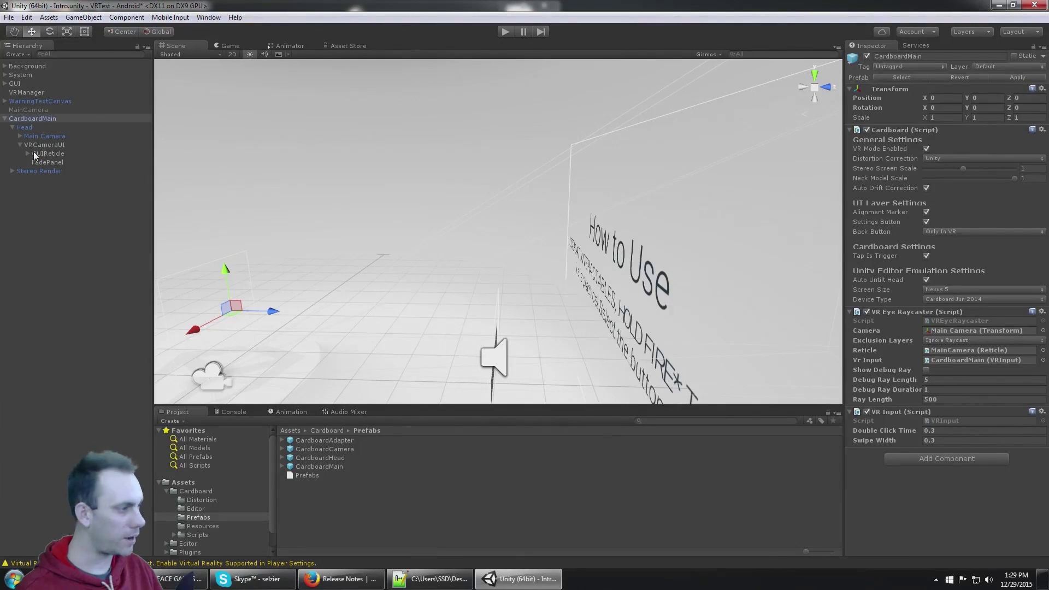
pyautogui.click(955, 350)
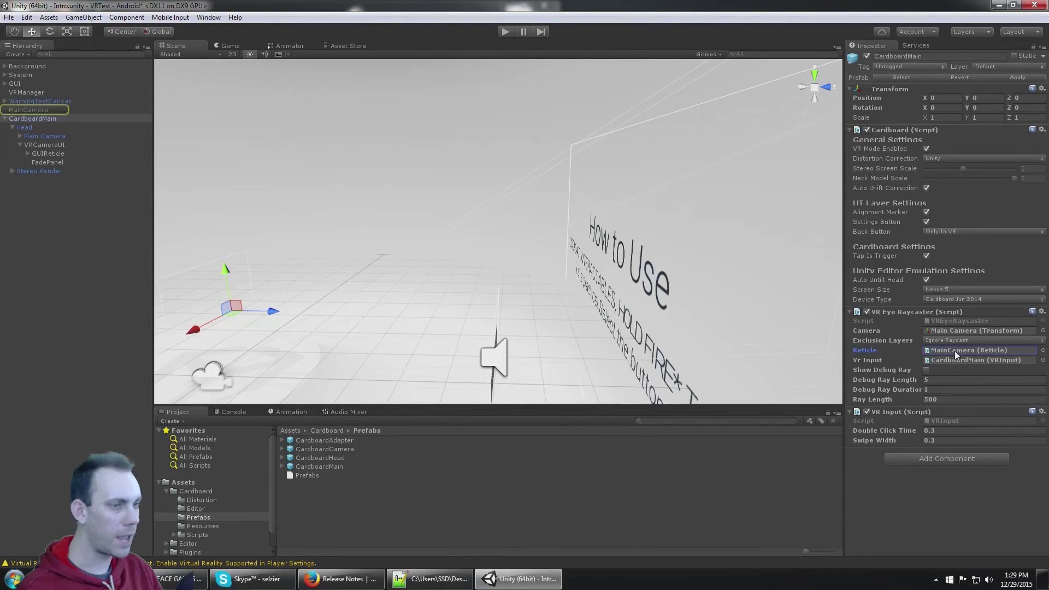
# Copy MainCamera's Reticle component for pasting onto CardboardMain
pyautogui.click(34, 109)
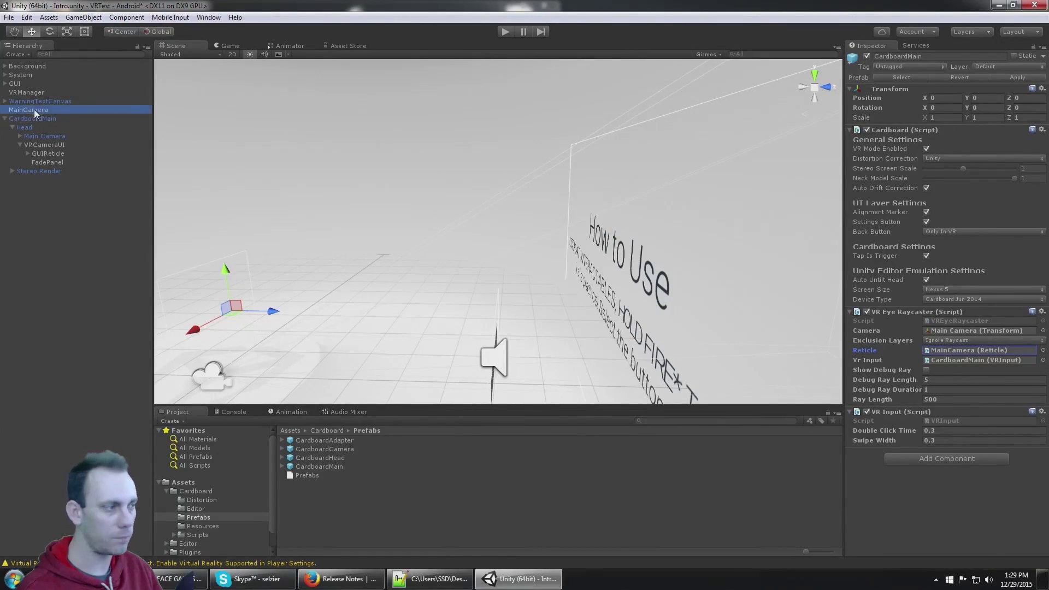
pyautogui.scroll(-3, 1004, 293)
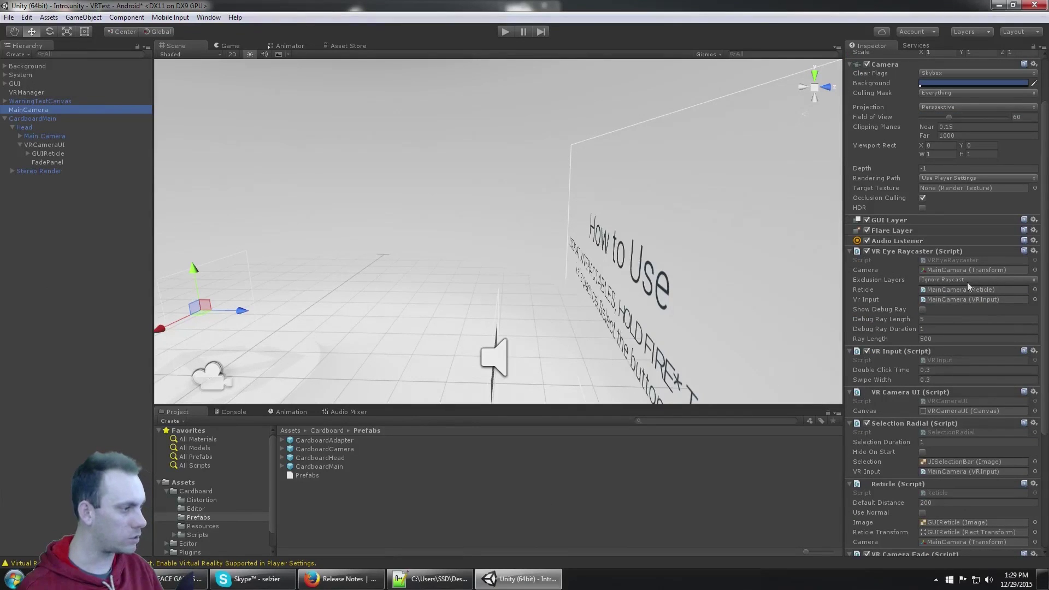
pyautogui.scroll(-3, 967, 282)
pyautogui.click(1034, 418)
pyautogui.click(977, 484)
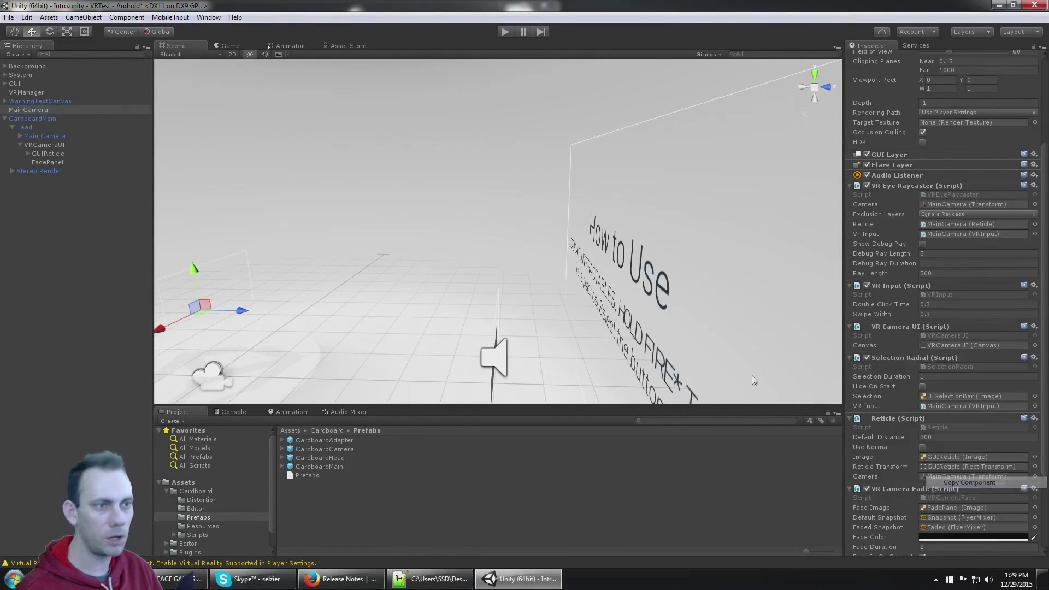
pyautogui.click(37, 119)
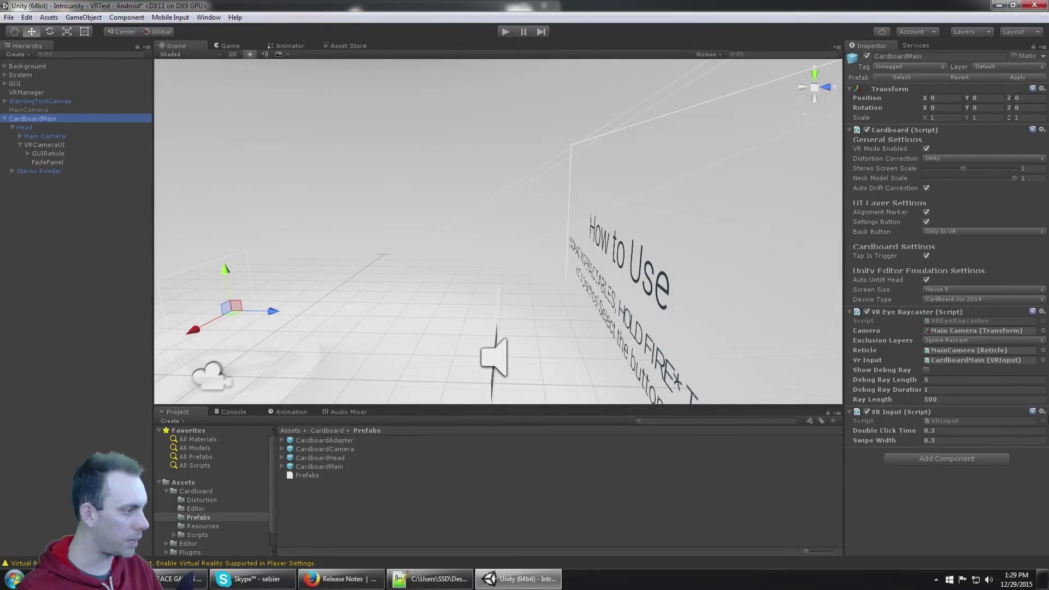
# Paste the Reticle as a new component on CardboardMain and review its GUIReticle references
pyautogui.click(1042, 412)
pyautogui.click(1012, 488)
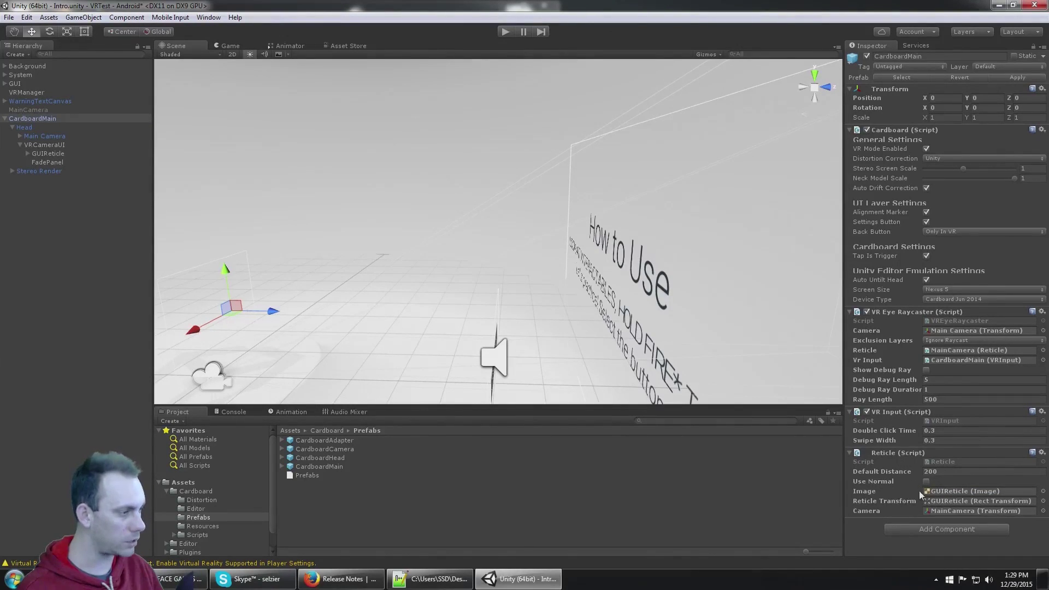
pyautogui.click(959, 492)
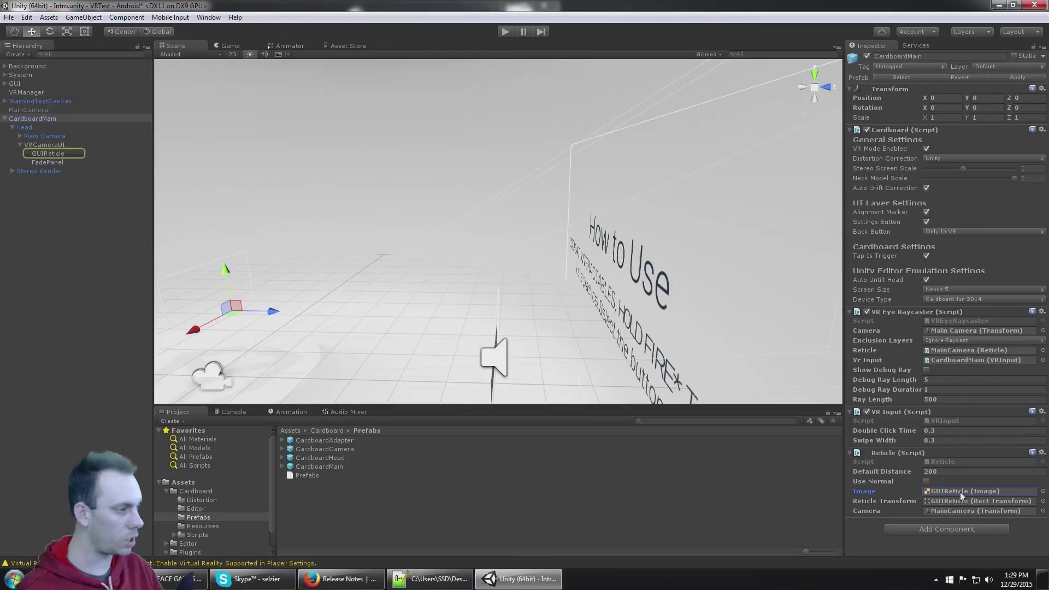
pyautogui.click(962, 500)
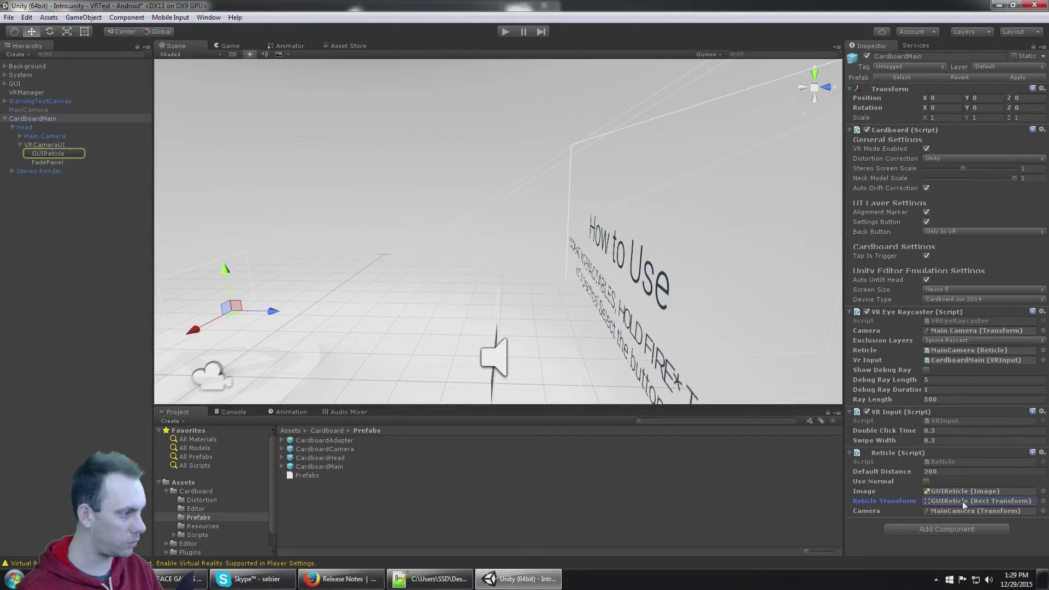
# Set the Reticle's Camera to Main Camera and the raycaster's Reticle to CardboardMain
pyautogui.click(958, 512)
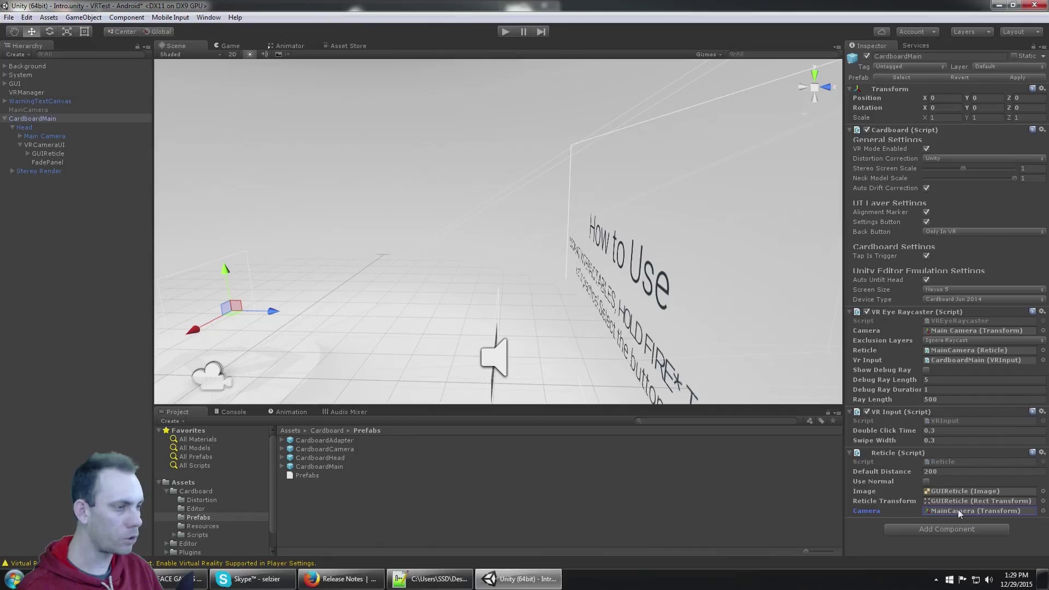
pyautogui.moveTo(37, 137); pyautogui.dragTo(947, 510)
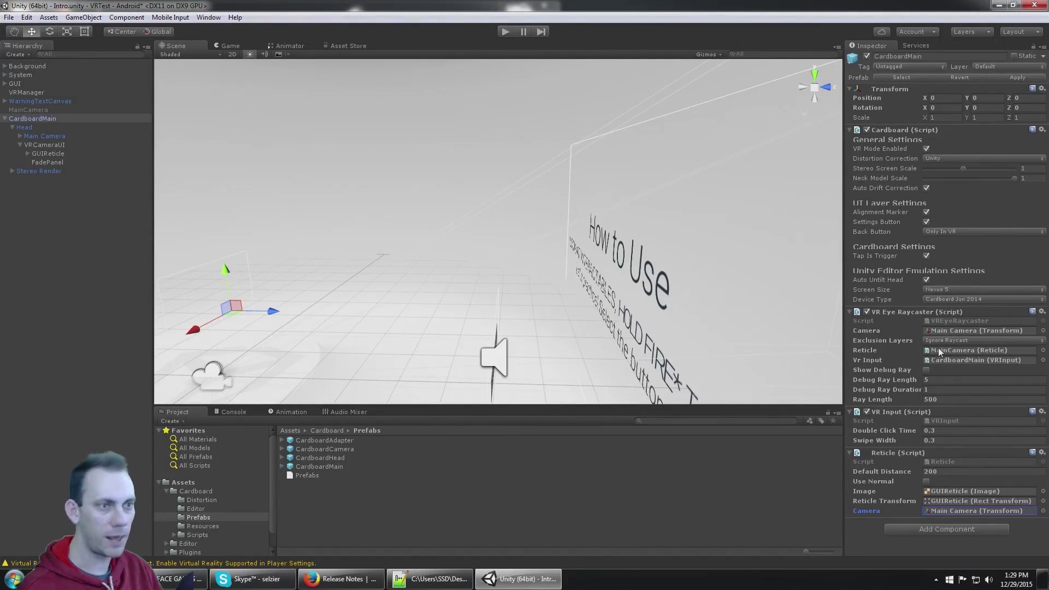
pyautogui.moveTo(33, 119); pyautogui.dragTo(954, 352)
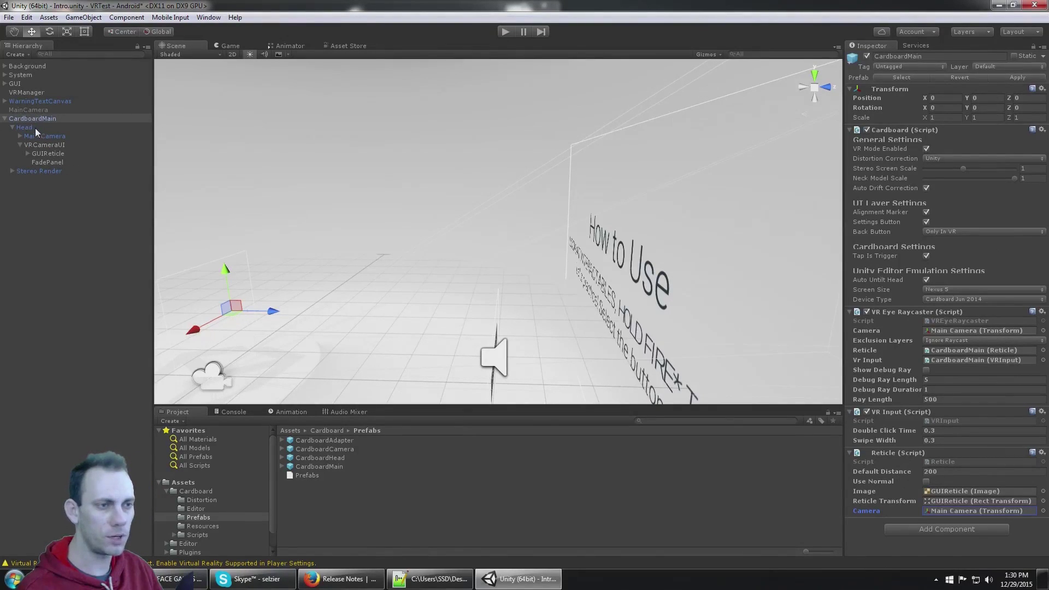
# Copy the VR Camera UI component from MainCamera
pyautogui.click(33, 109)
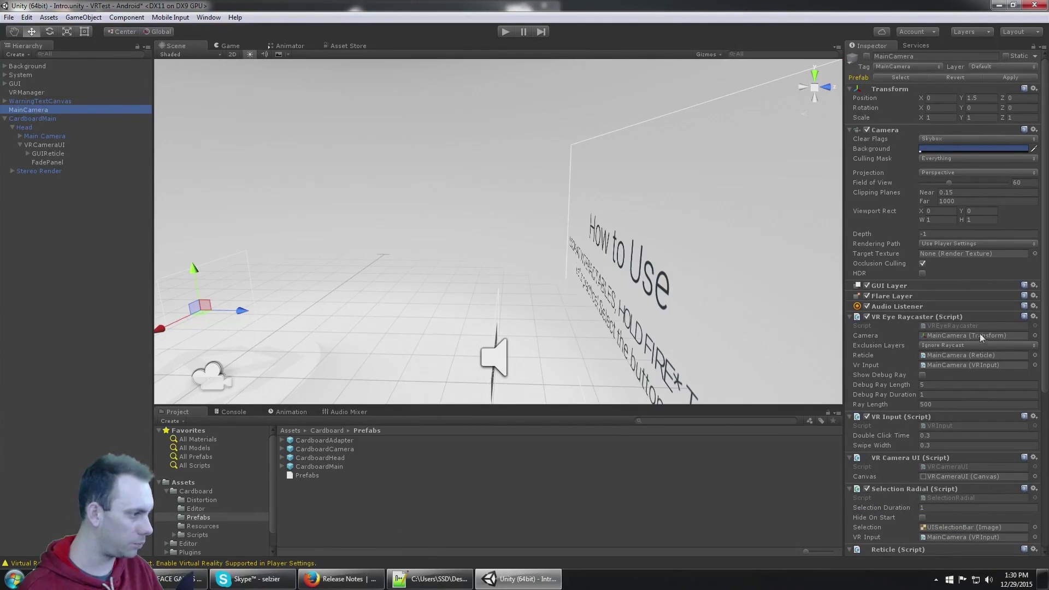
pyautogui.scroll(-6, 928, 320)
pyautogui.rightClick(926, 300)
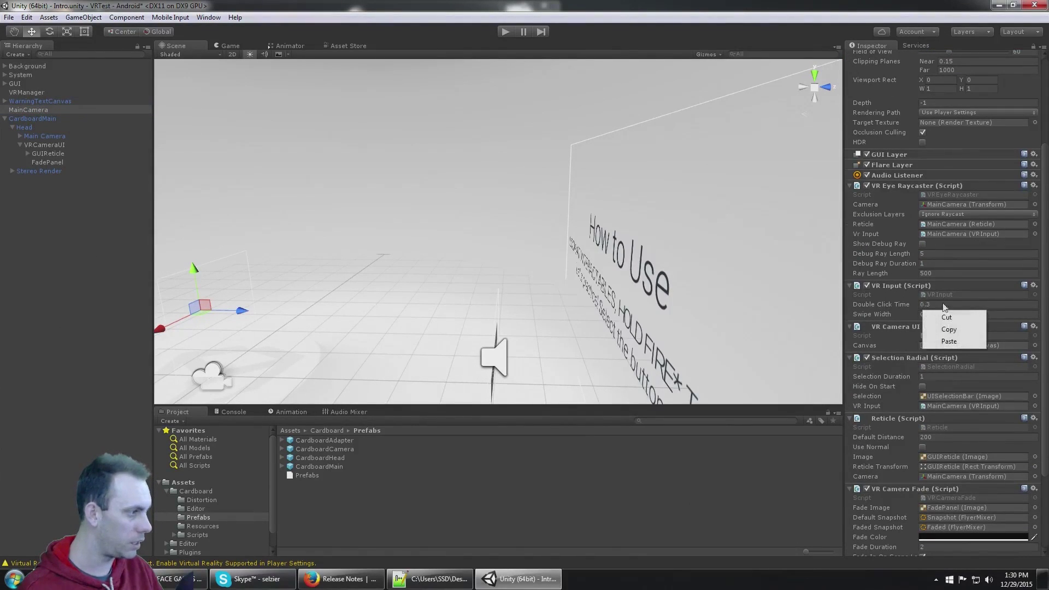
pyautogui.click(1046, 326)
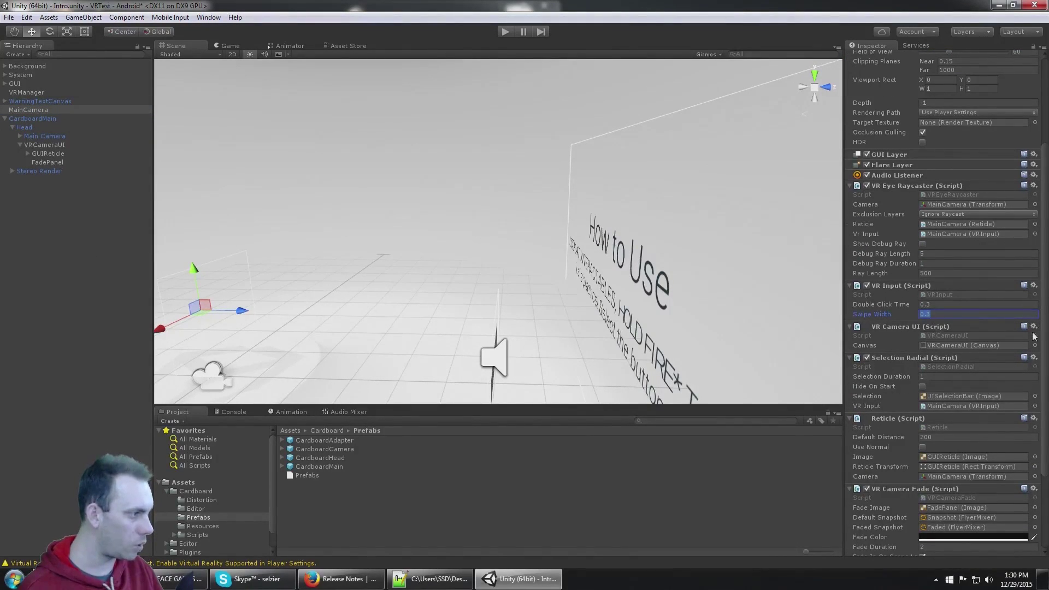
pyautogui.click(1035, 328)
pyautogui.click(1011, 393)
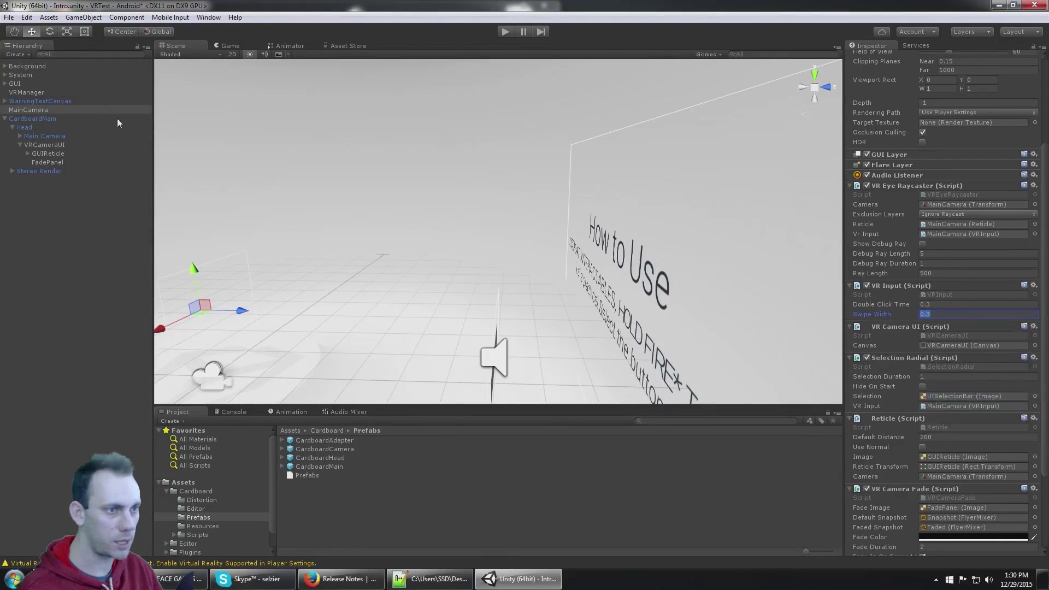
# Paste VR Camera UI onto CardboardMain and confirm its Canvas is VRCameraUI
pyautogui.click(132, 118)
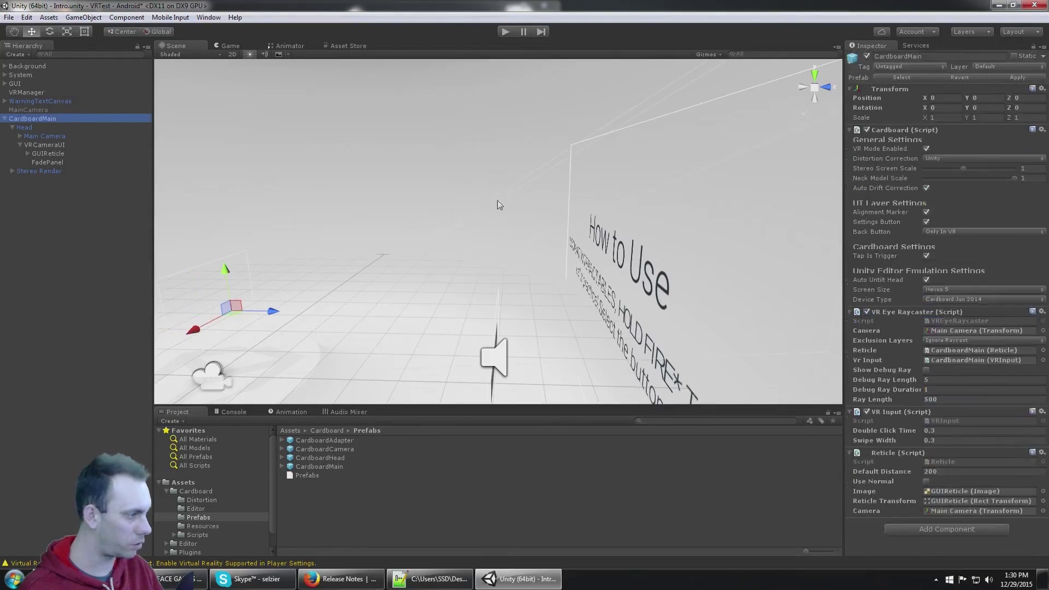
pyautogui.click(1042, 453)
pyautogui.click(980, 529)
pyautogui.scroll(-1, 953, 496)
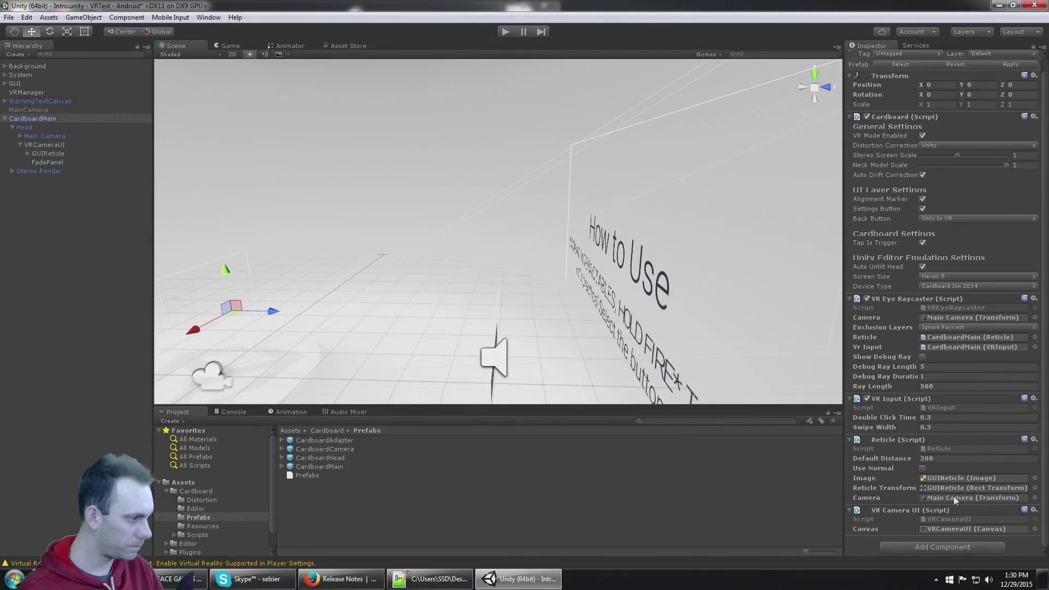
pyautogui.click(946, 529)
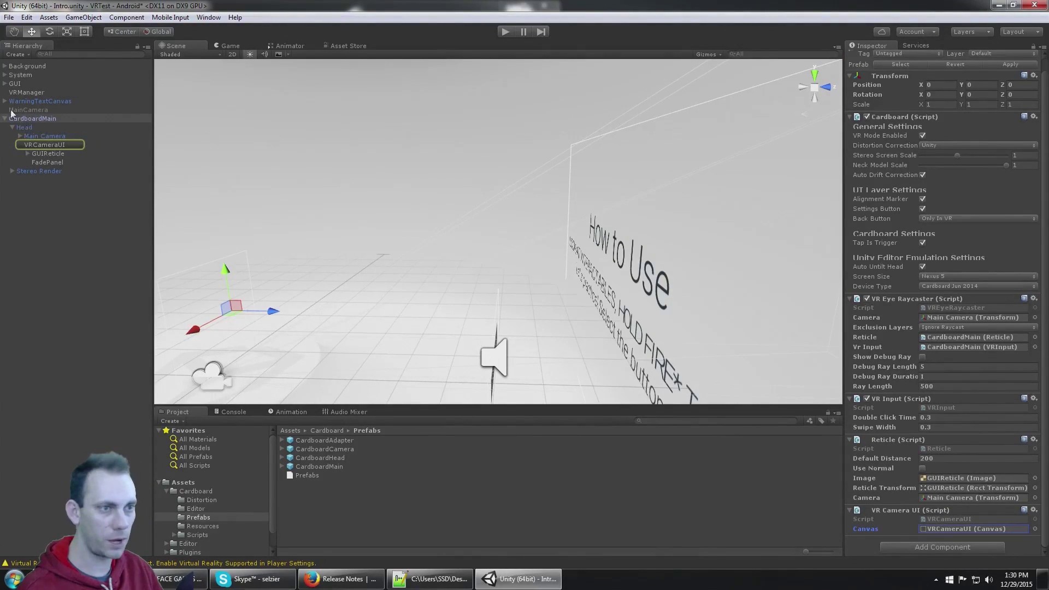
pyautogui.click(32, 110)
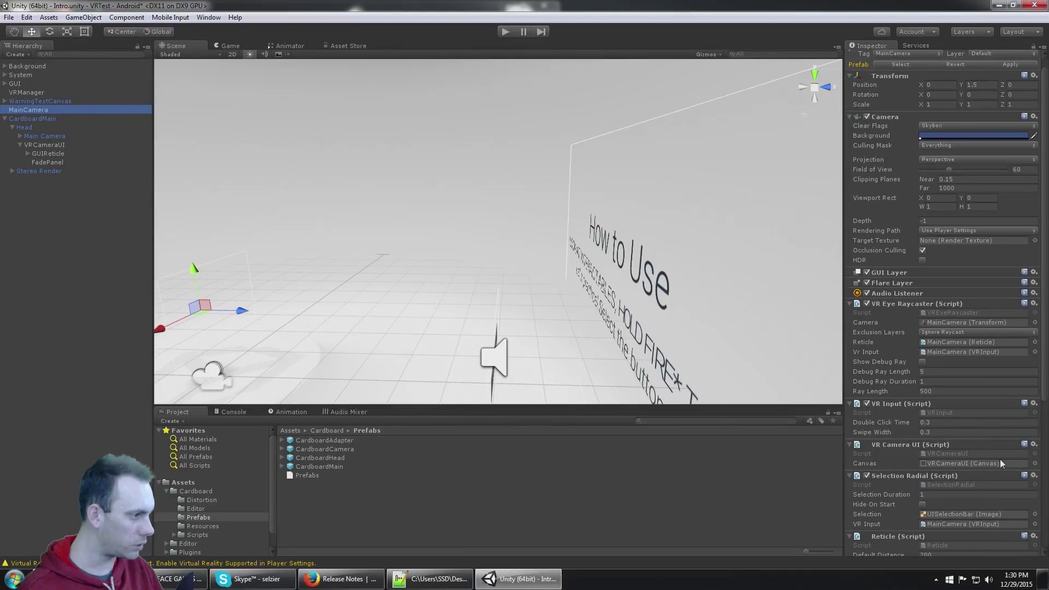